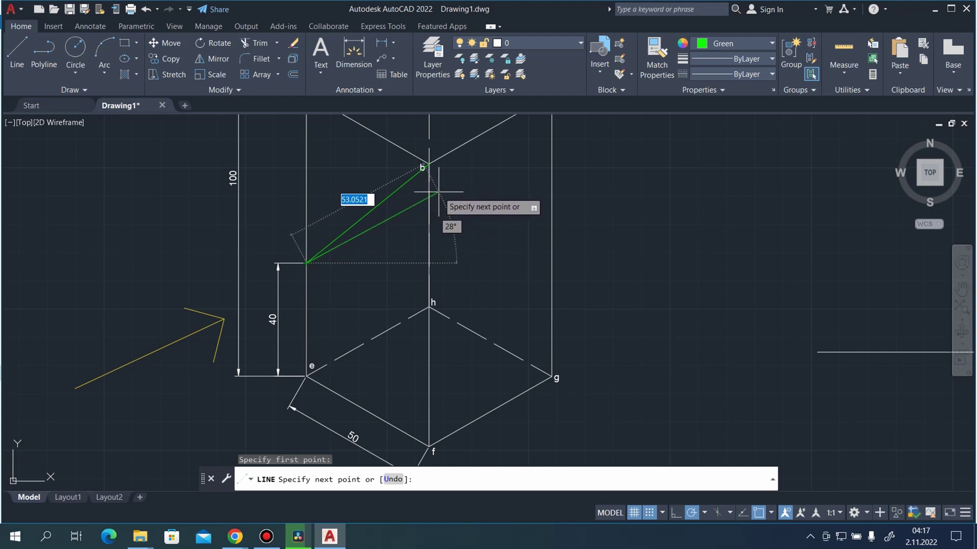
Finish the green line from the 40-high point, parallel to edge f-g, just past the central vertical edge and trim its overhang.
click(440, 186)
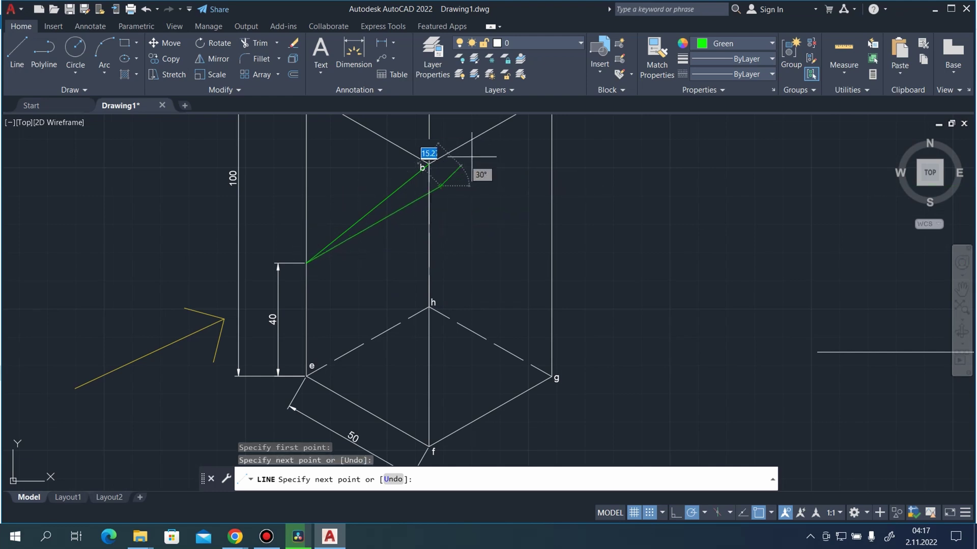
key(Escape)
click(262, 45)
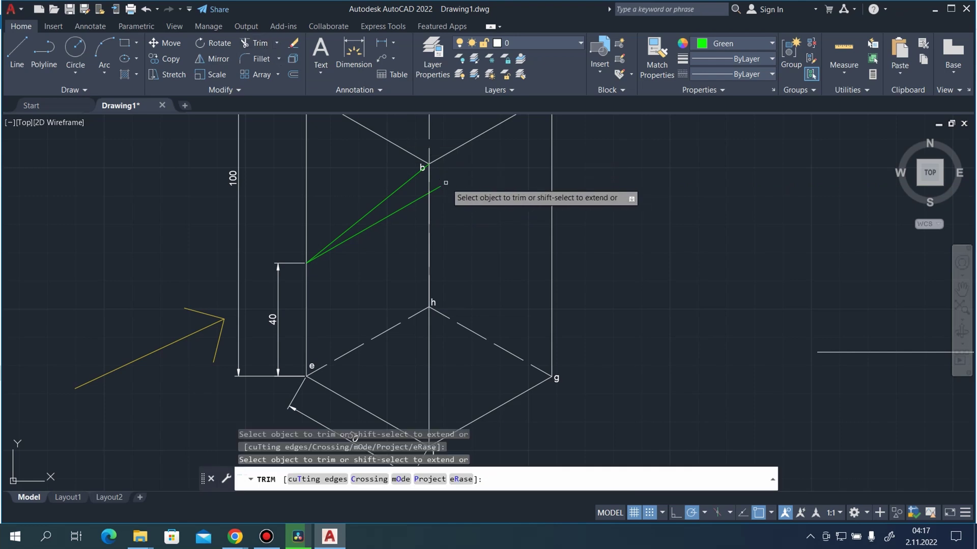
scroll(497, 190, down, 2)
key(Escape)
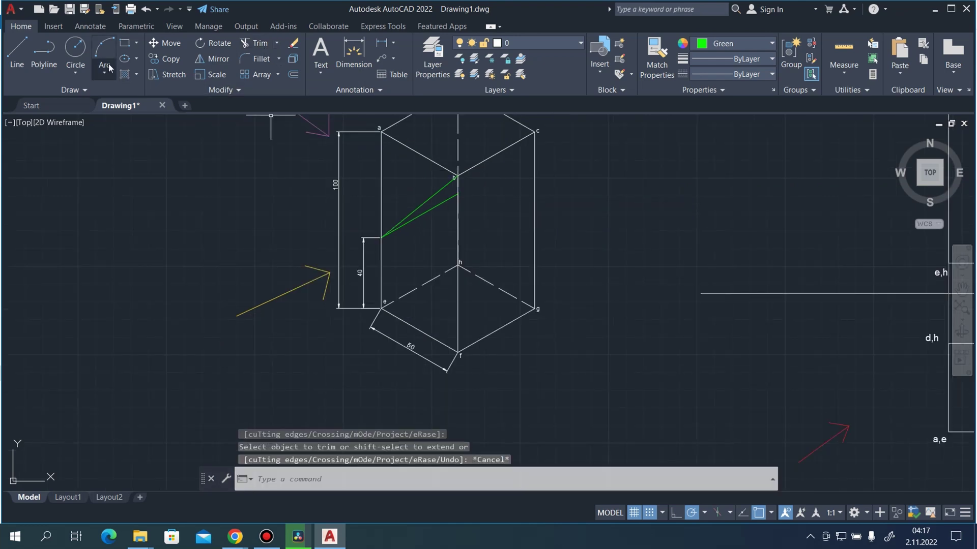
Draw connected green lines from corner b to corner c and back to the trimmed line's end on the central edge.
click(18, 48)
scroll(512, 185, up, 2)
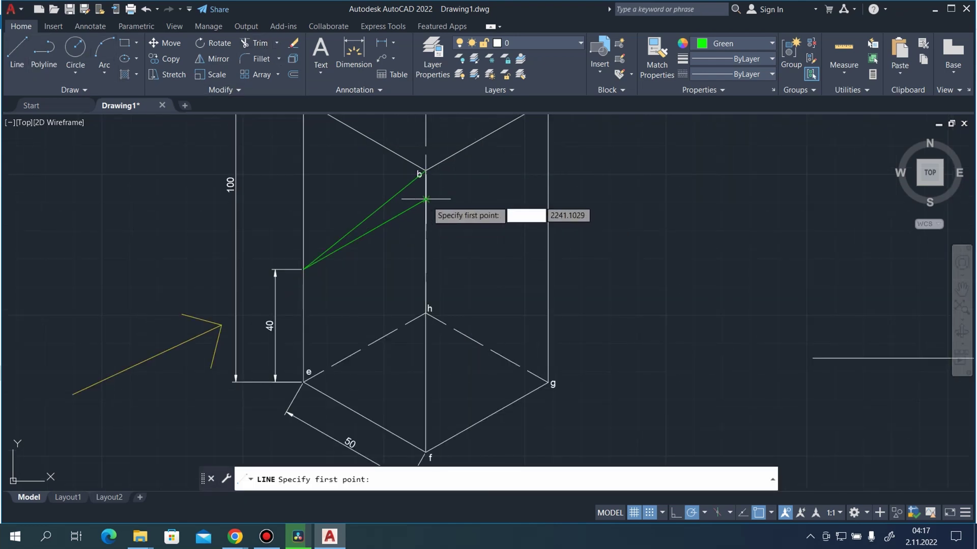
scroll(495, 250, down, 2)
scroll(465, 188, up, 1)
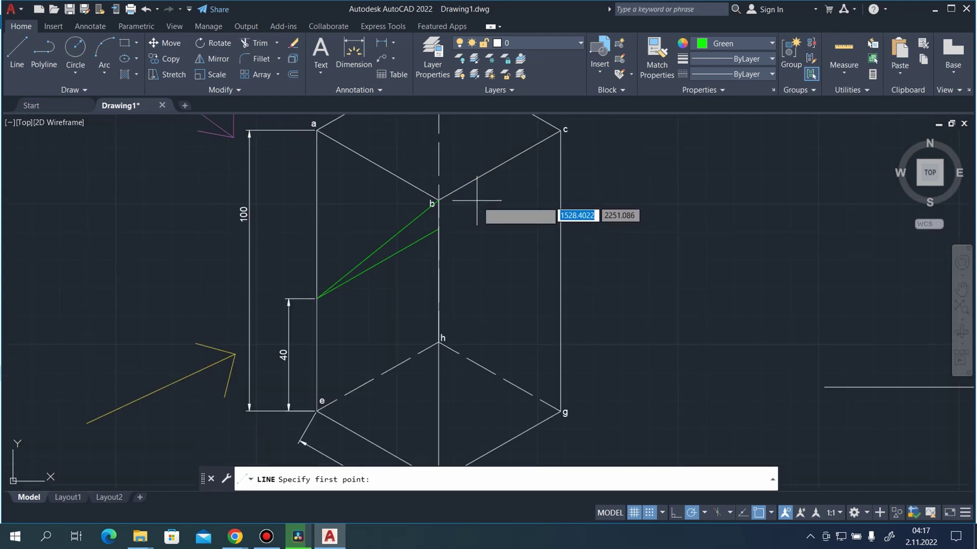
click(437, 199)
click(560, 130)
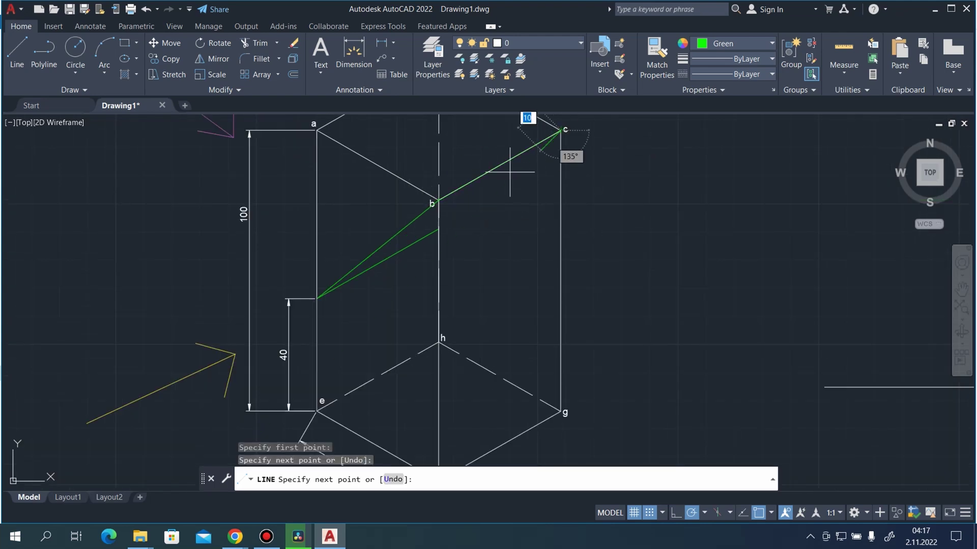
click(438, 229)
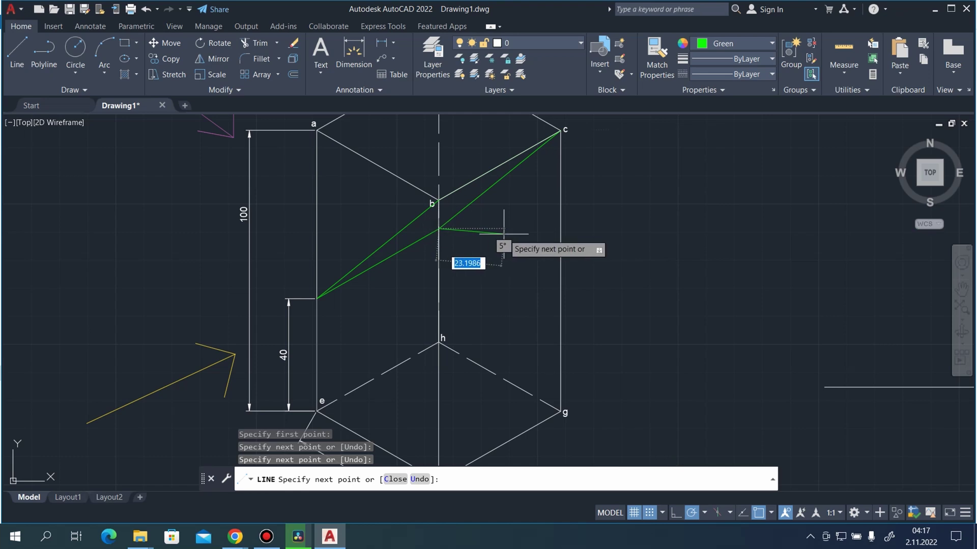
key(Escape)
Add the multiline text label "1" beside the green lines' start point on edge a-e.
middle_drag(270, 223, 422, 230)
scroll(507, 240, down, 2)
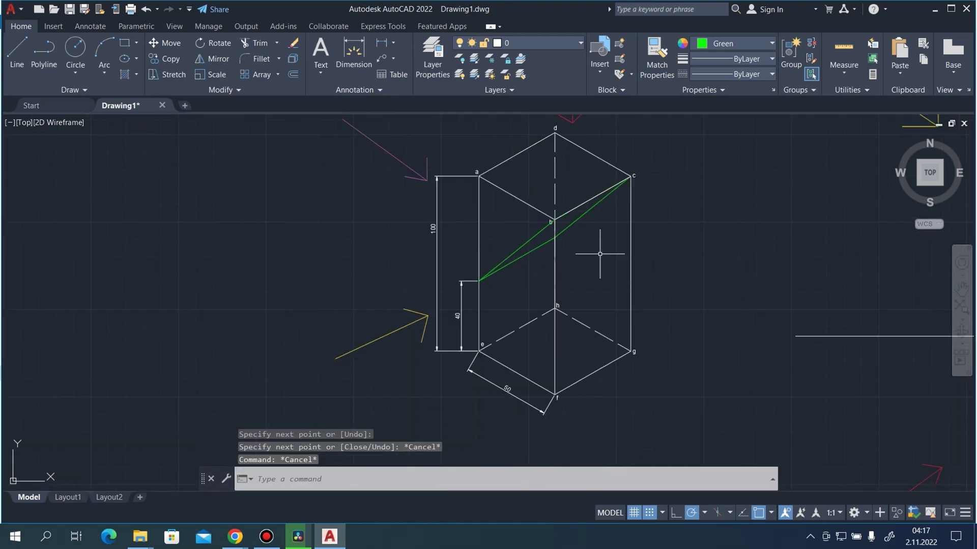
scroll(643, 247, up, 2)
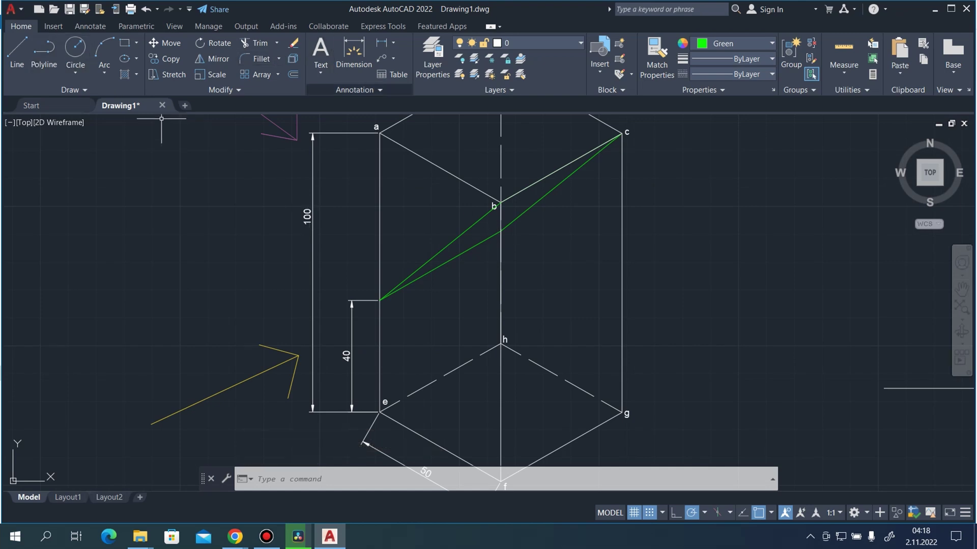
click(327, 45)
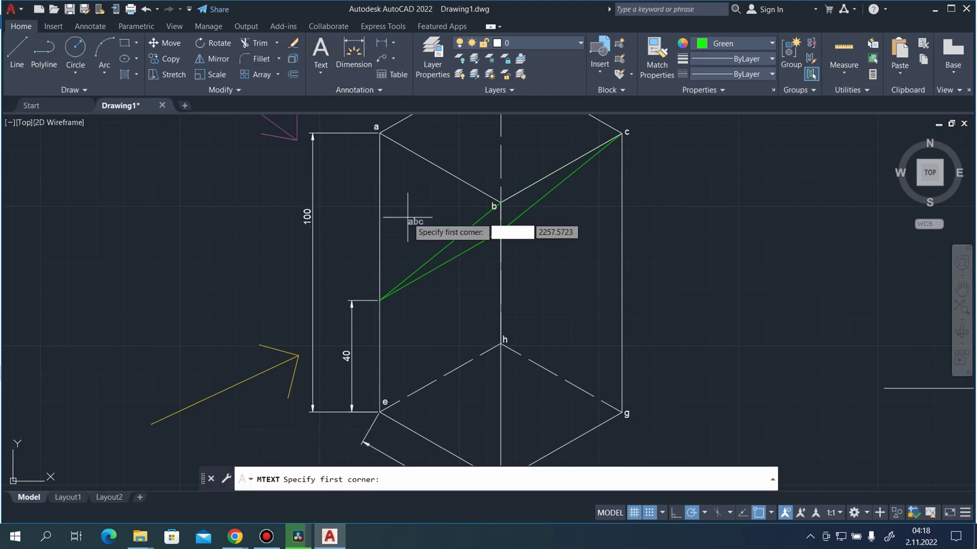
scroll(402, 265, up, 4)
click(315, 319)
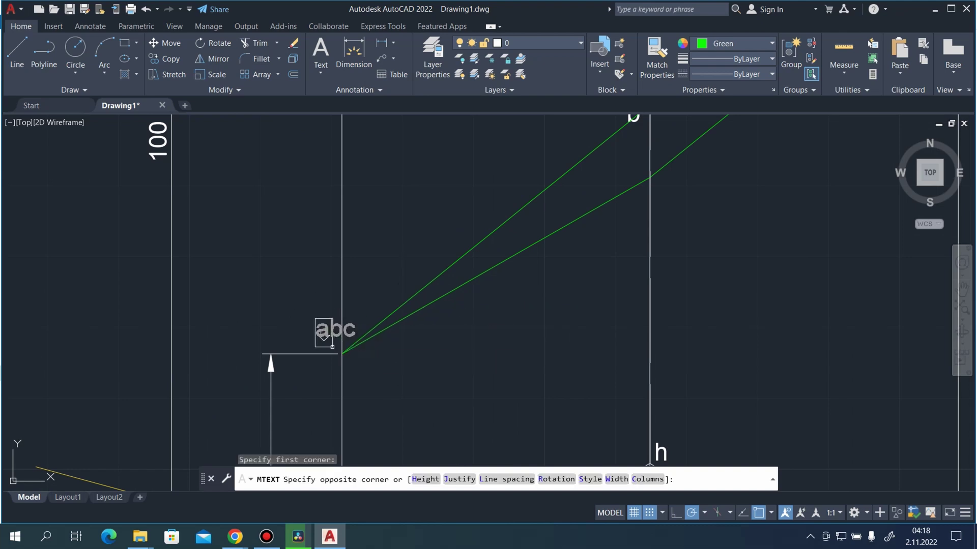
click(333, 346)
text(1)
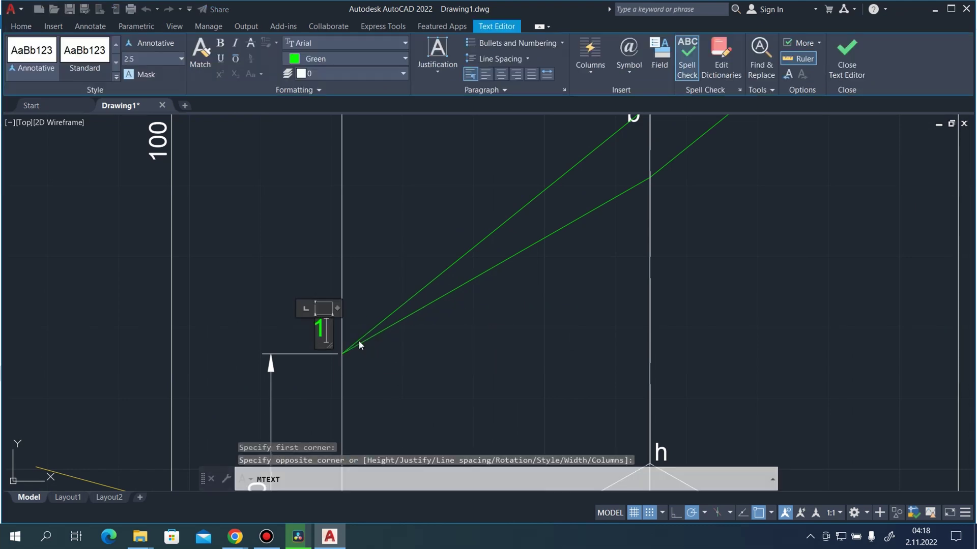
key(Return)
scroll(418, 349, down, 5)
scroll(460, 316, up, 4)
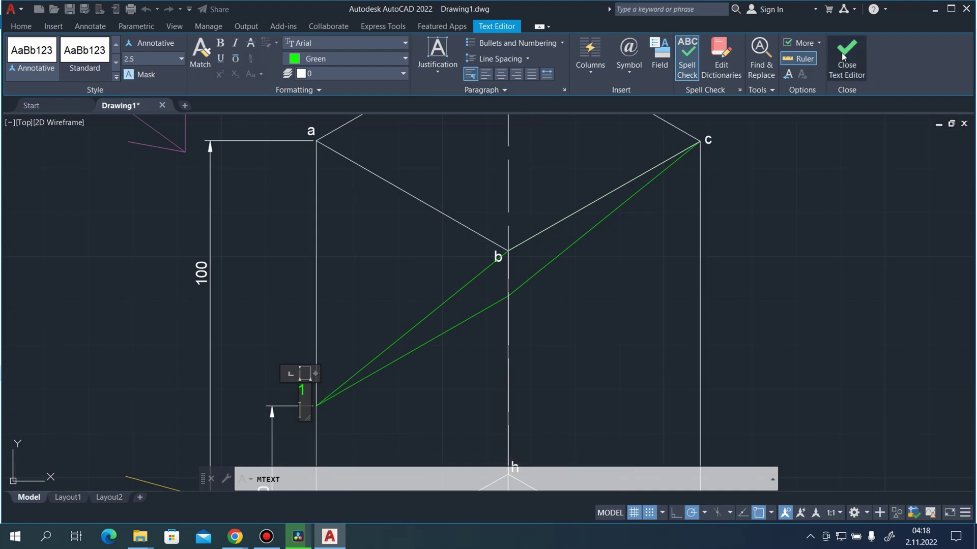
click(496, 279)
Add the text label "2" beside the green vertex on the central edge below corner b.
click(320, 51)
scroll(517, 327, up, 4)
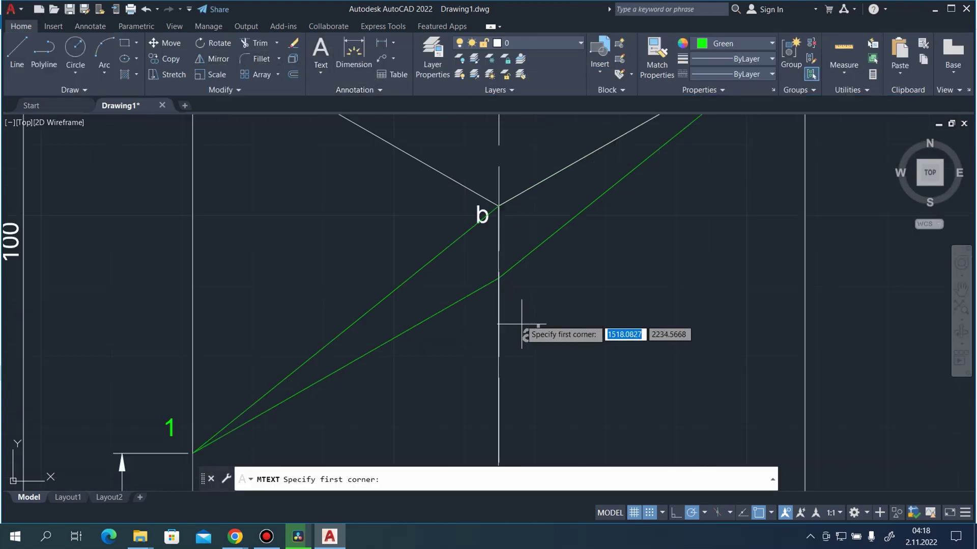
click(509, 270)
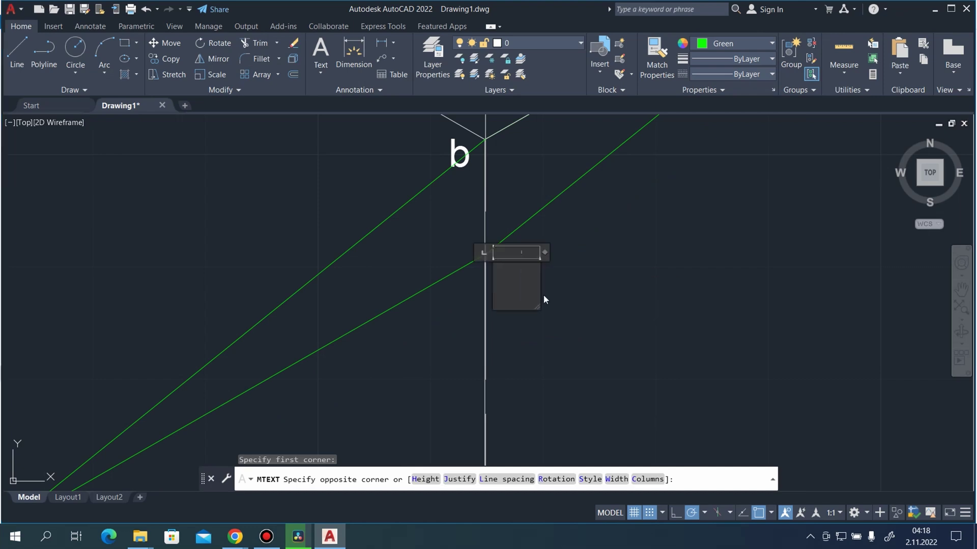
click(543, 295)
text(2)
click(846, 56)
Add the text label "3" beside corner b, opposite its existing letter.
scroll(567, 318, down, 3)
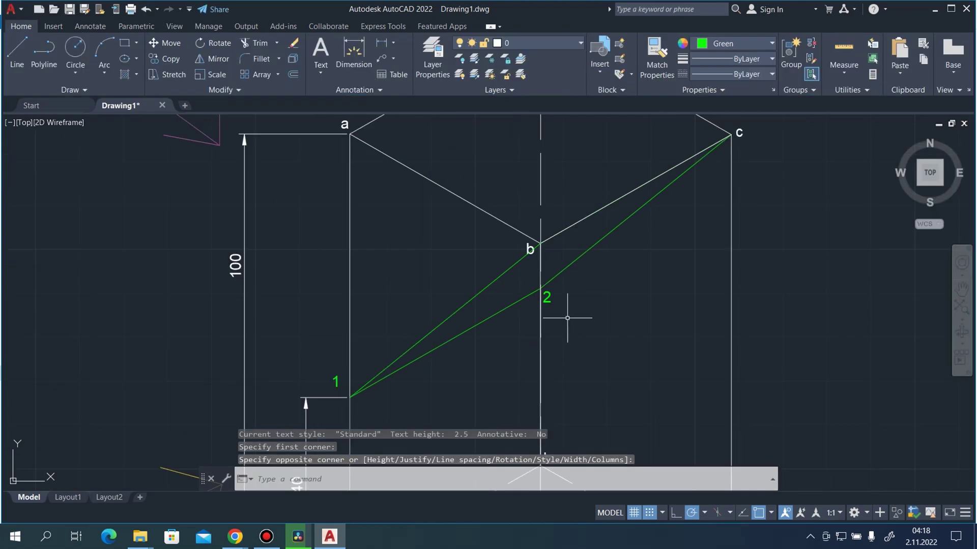
click(321, 51)
scroll(463, 227, up, 6)
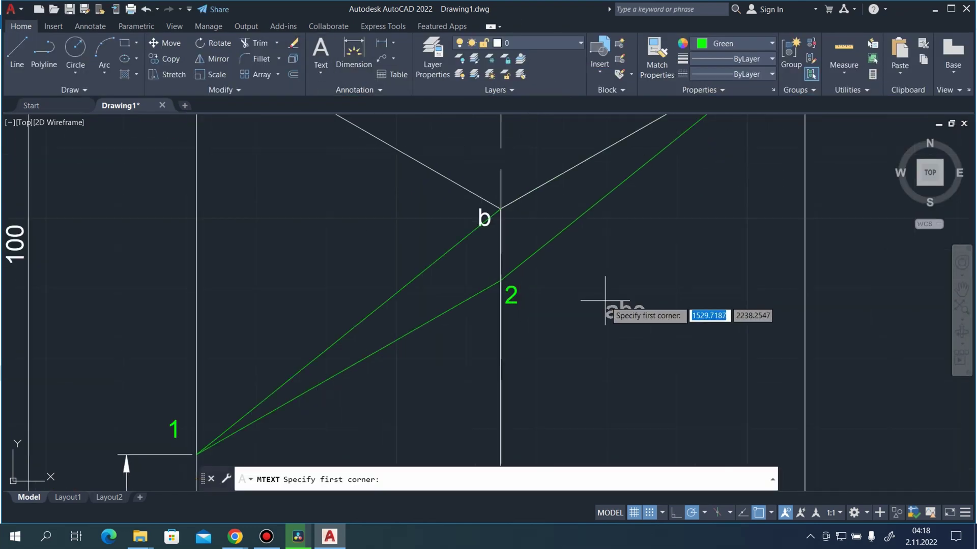
click(453, 202)
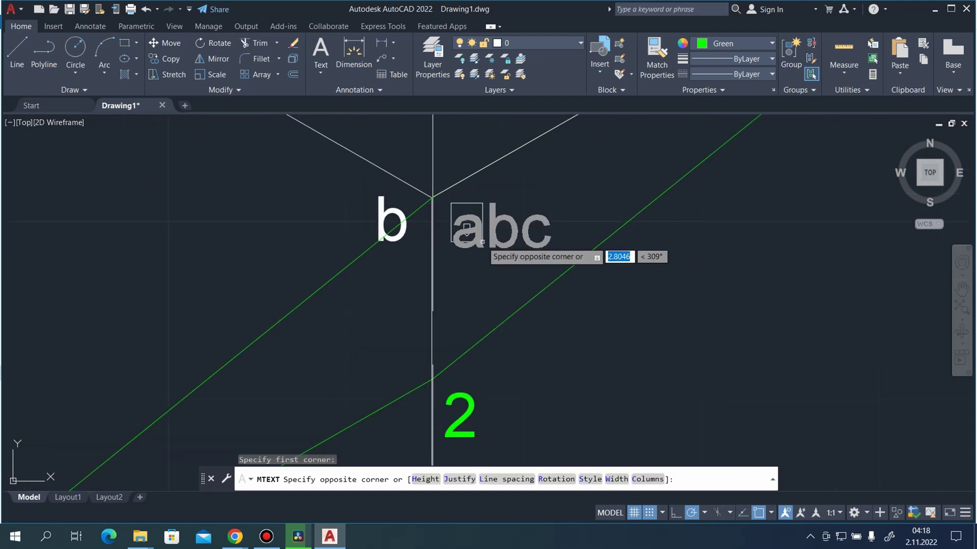
click(482, 262)
text(3)
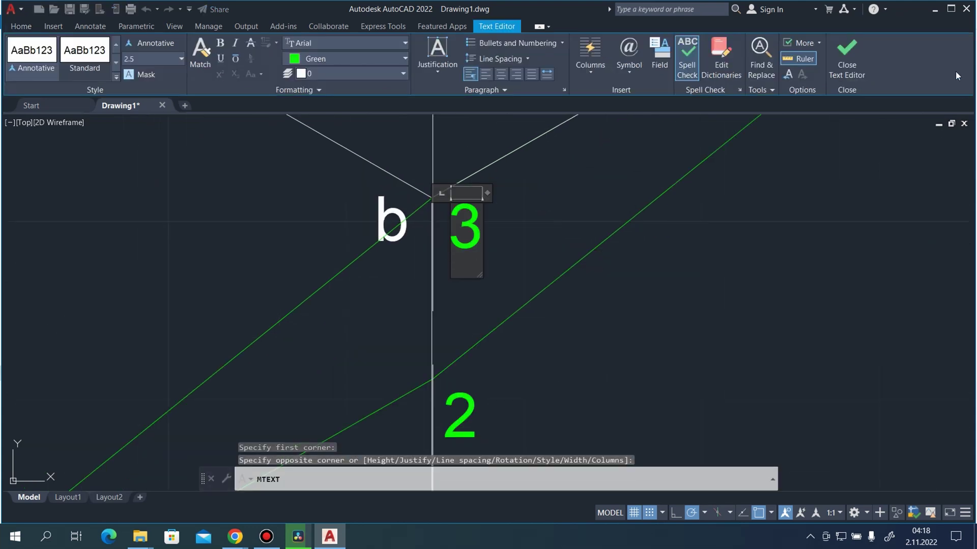
click(846, 56)
Add the text label "4" directly below the letter at corner c.
scroll(426, 265, down, 6)
scroll(409, 276, down, 2)
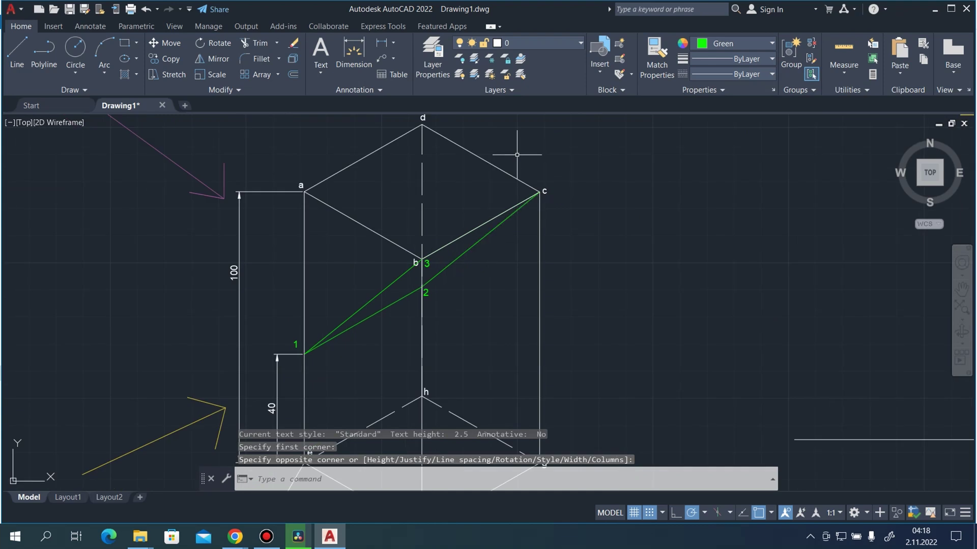
scroll(515, 168, up, 2)
click(326, 48)
scroll(556, 206, up, 4)
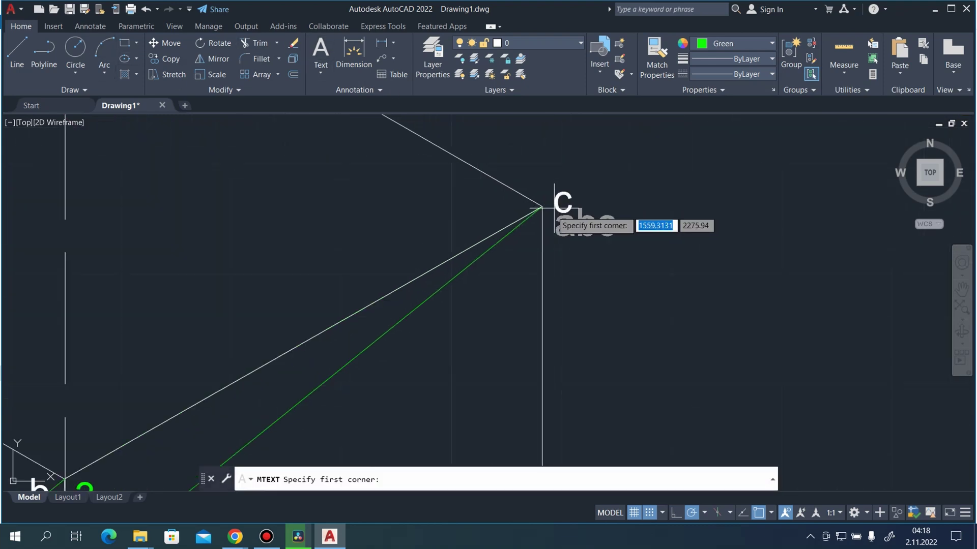
click(553, 226)
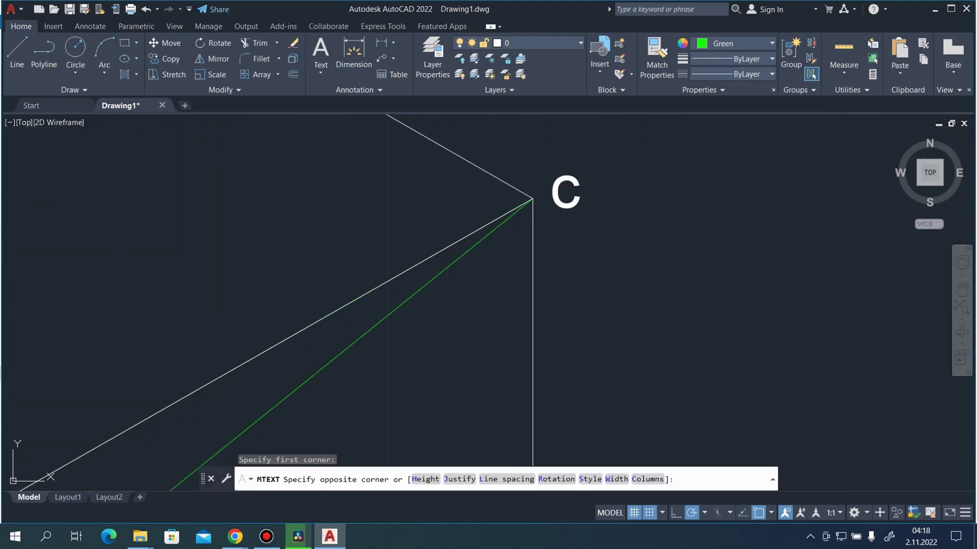
click(605, 284)
text(4)
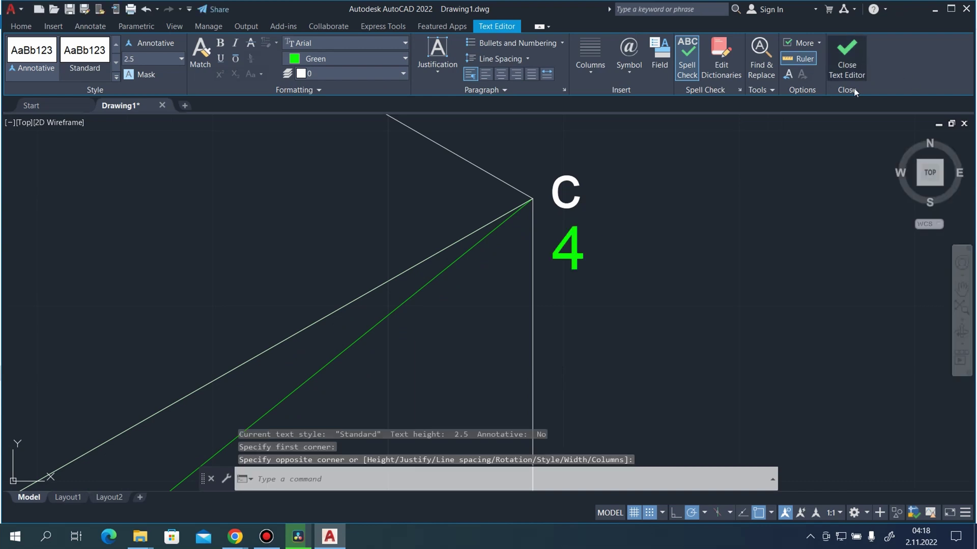
click(847, 53)
In the orthographic view with corners a,d and b,c, draw a vertical line 40 long up from corner e,h.
scroll(636, 198, down, 3)
scroll(492, 187, down, 3)
scroll(377, 179, down, 2)
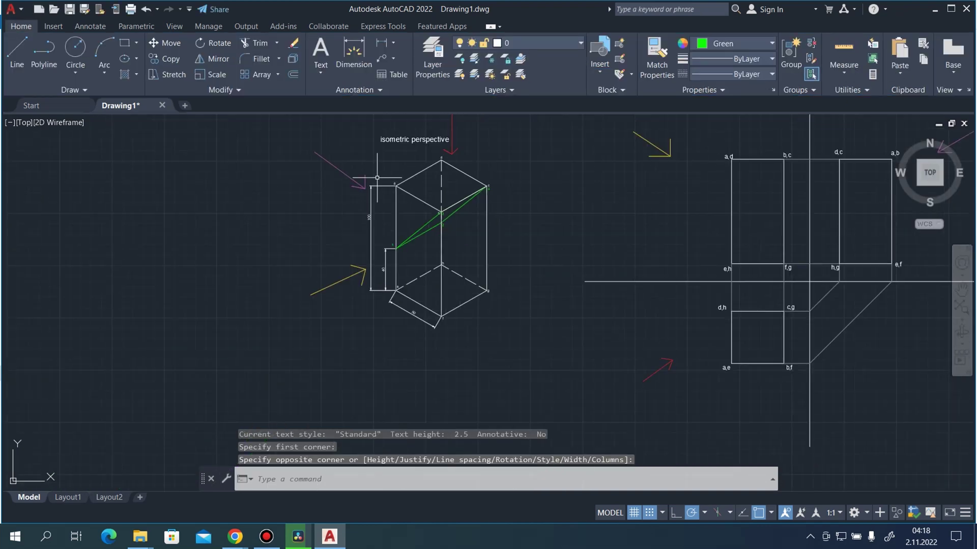
scroll(395, 286, down, 2)
scroll(626, 249, up, 5)
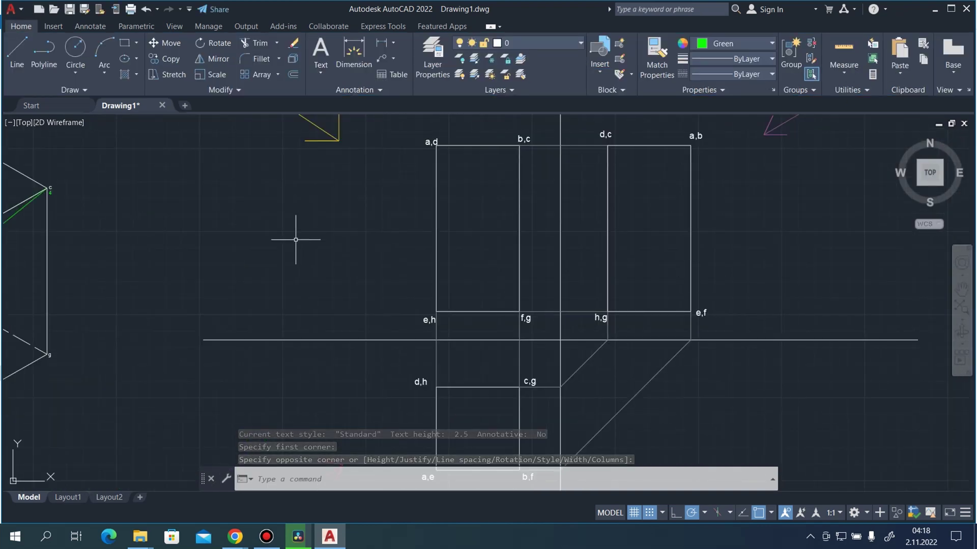
click(24, 47)
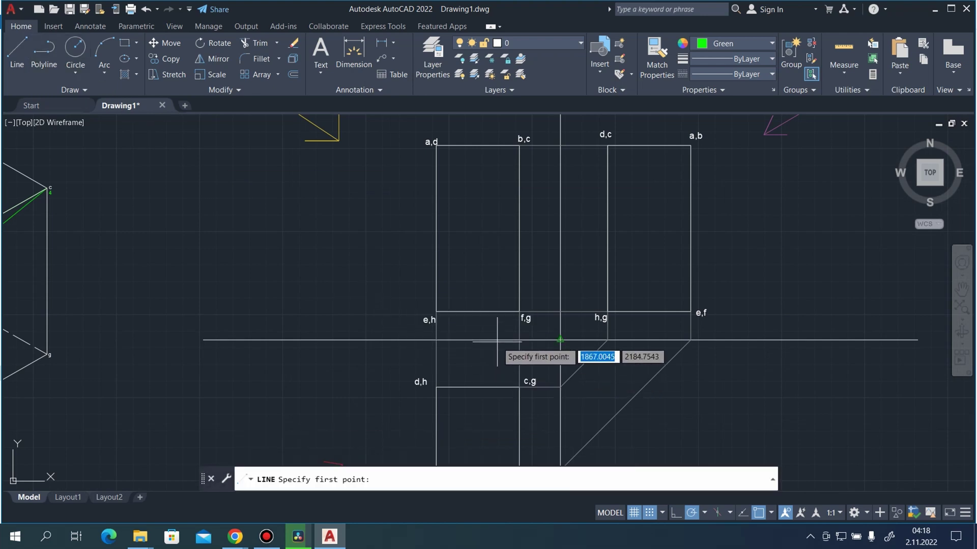
click(436, 311)
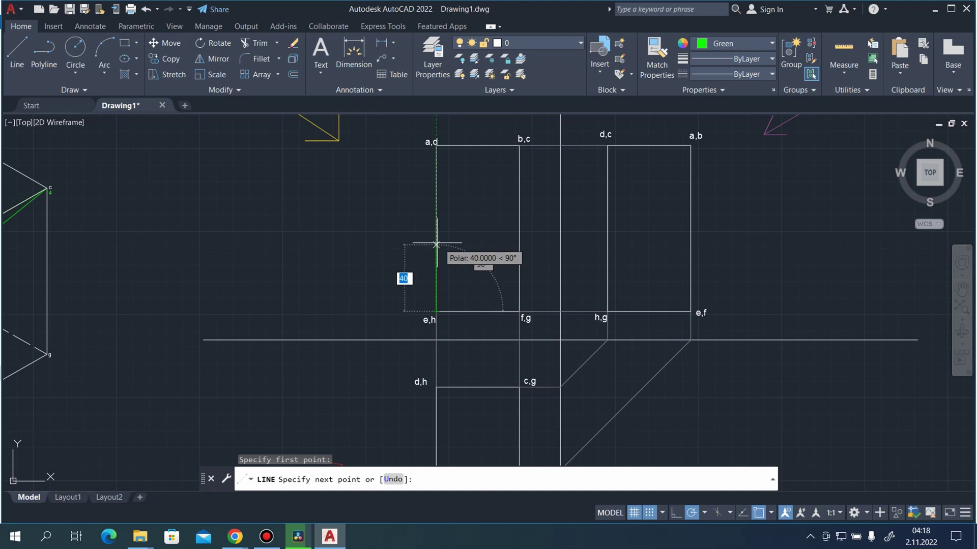
text(40)
key(Return)
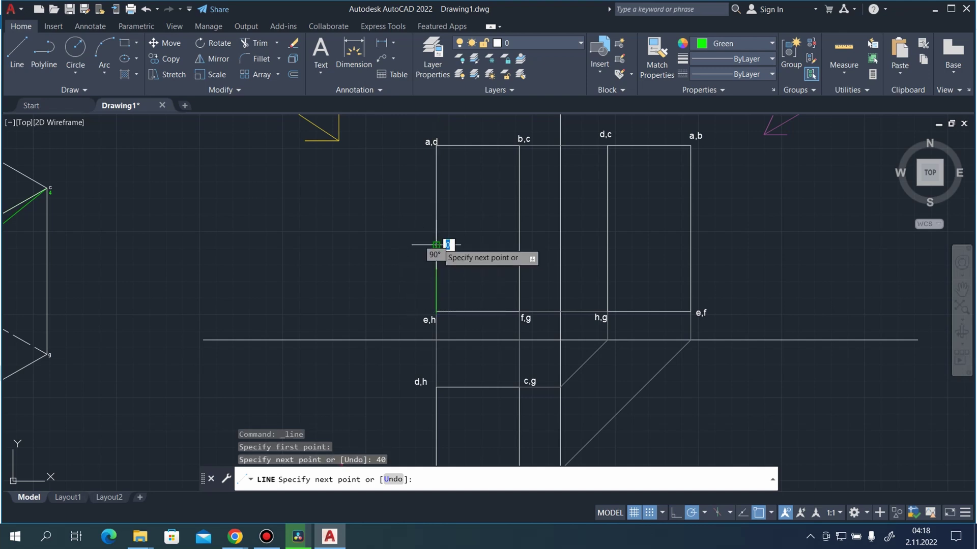
Continue the line diagonally to corner b,c and delete the 40-long vertical helper segment.
click(518, 145)
key(Escape)
key(Escape)
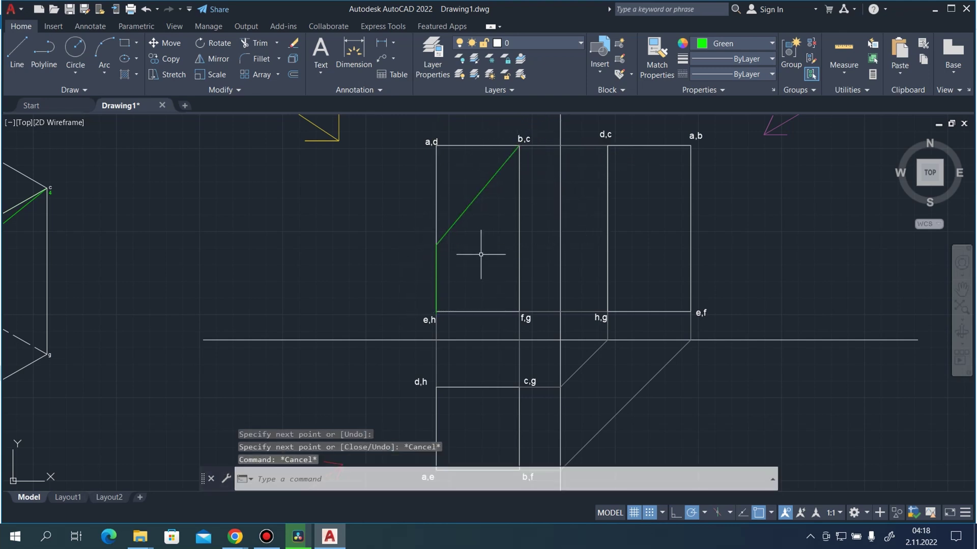
click(437, 255)
key(Delete)
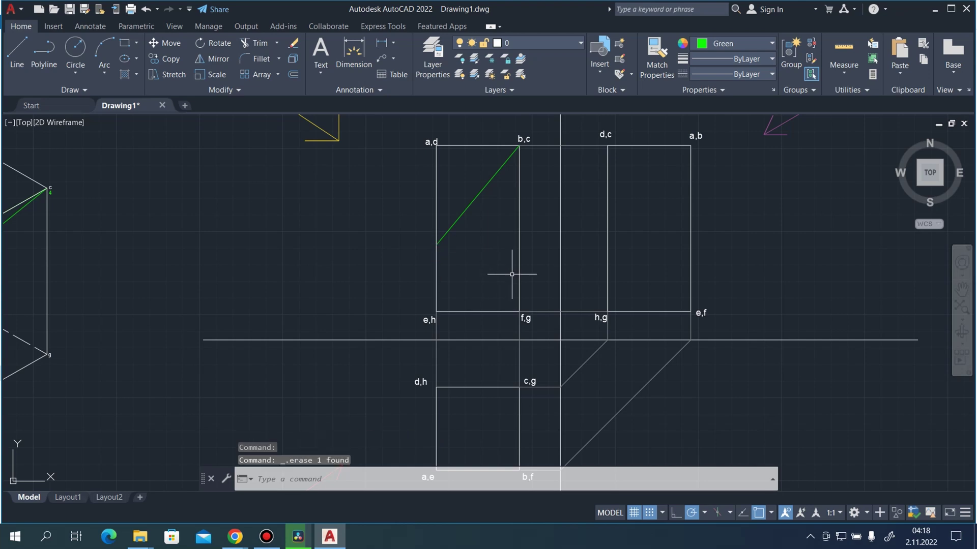
Copy the e,h label and place the copy beside the lower end of the green diagonal.
scroll(574, 266, down, 3)
scroll(617, 294, up, 2)
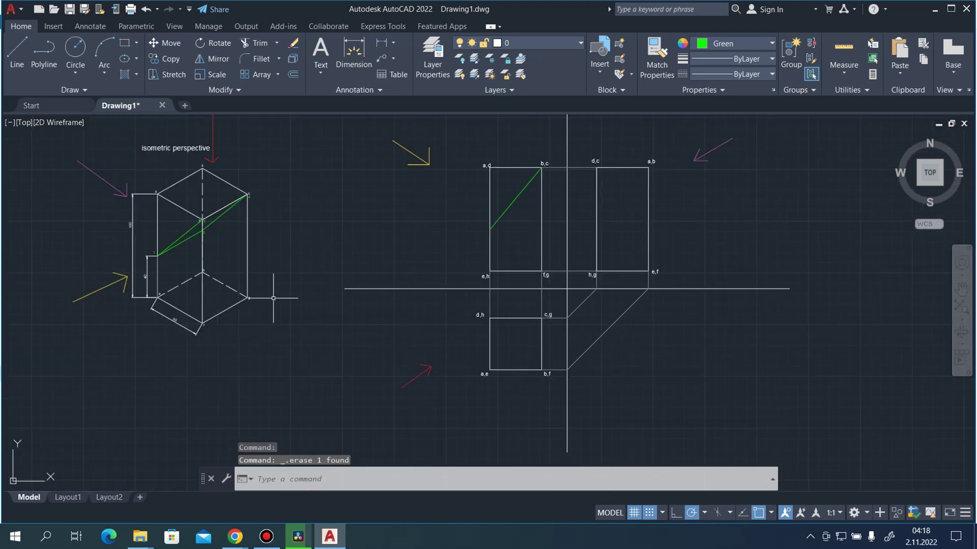
scroll(273, 298, up, 2)
scroll(407, 254, down, 2)
scroll(532, 205, up, 3)
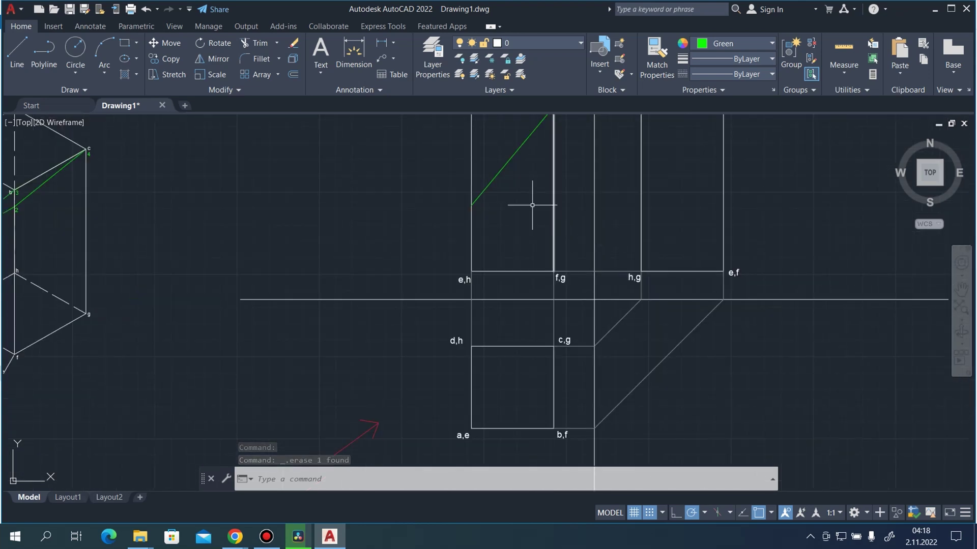
scroll(468, 182, up, 2)
click(459, 349)
click(438, 324)
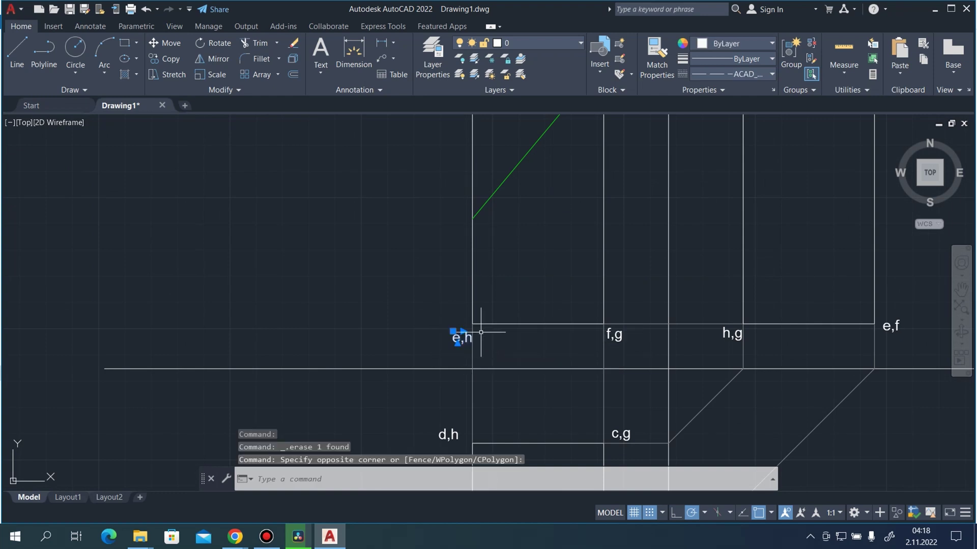
key(ctrl+c)
key(ctrl+v)
scroll(443, 203, up, 2)
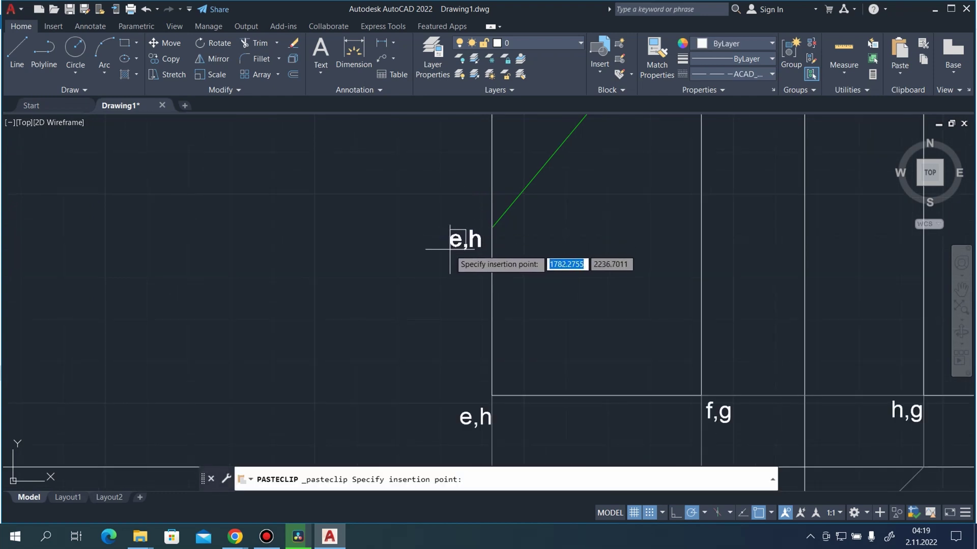
click(451, 244)
Change the copied label at the diagonal's lower end to "1,2" and color it green.
double_click(463, 235)
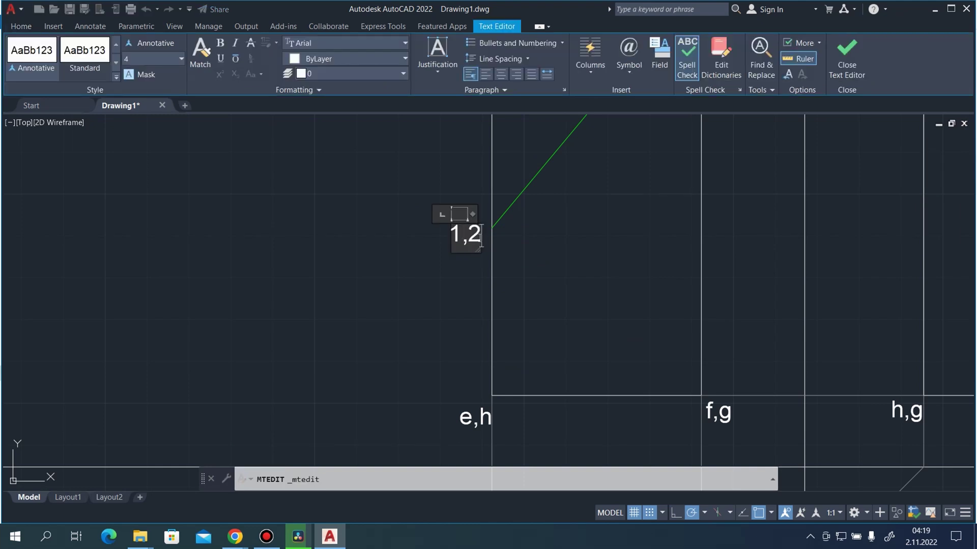
click(844, 58)
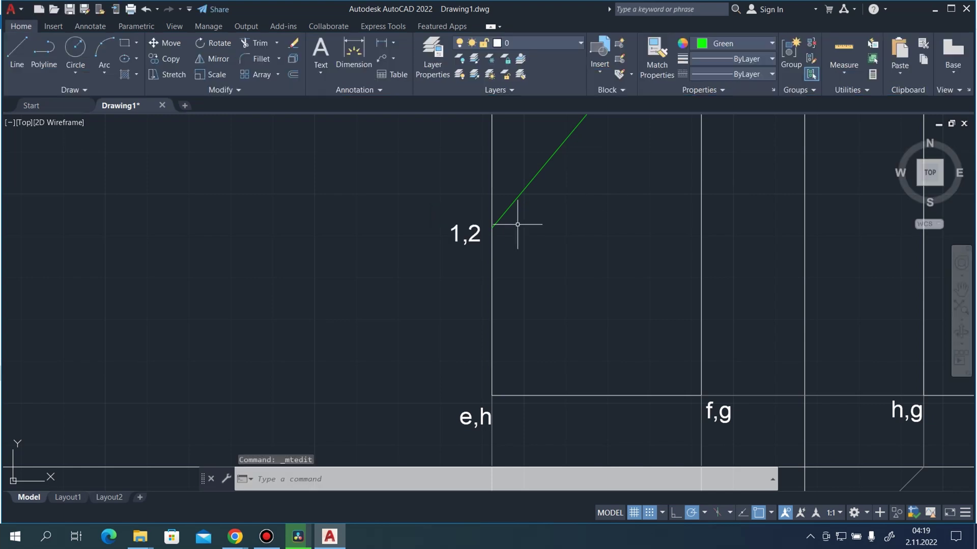
click(465, 233)
click(719, 45)
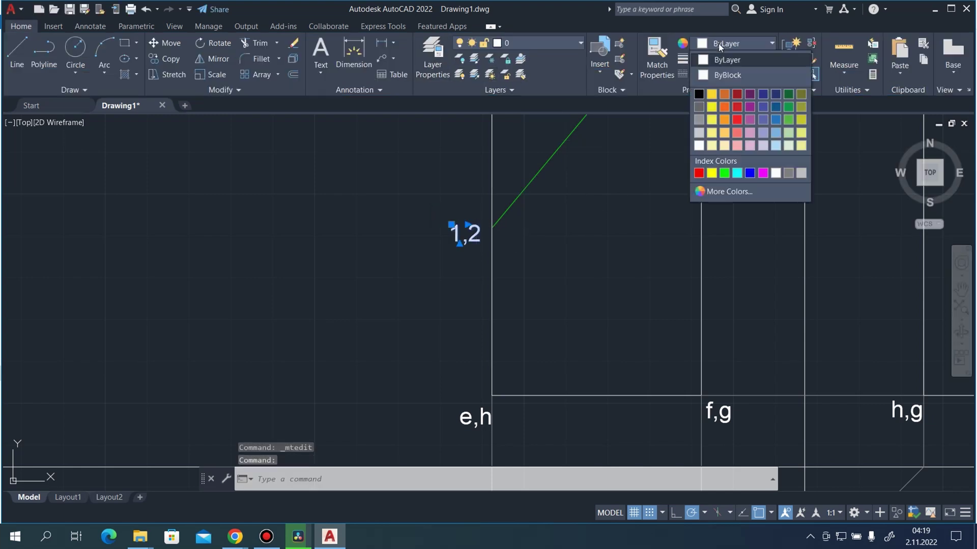
click(724, 173)
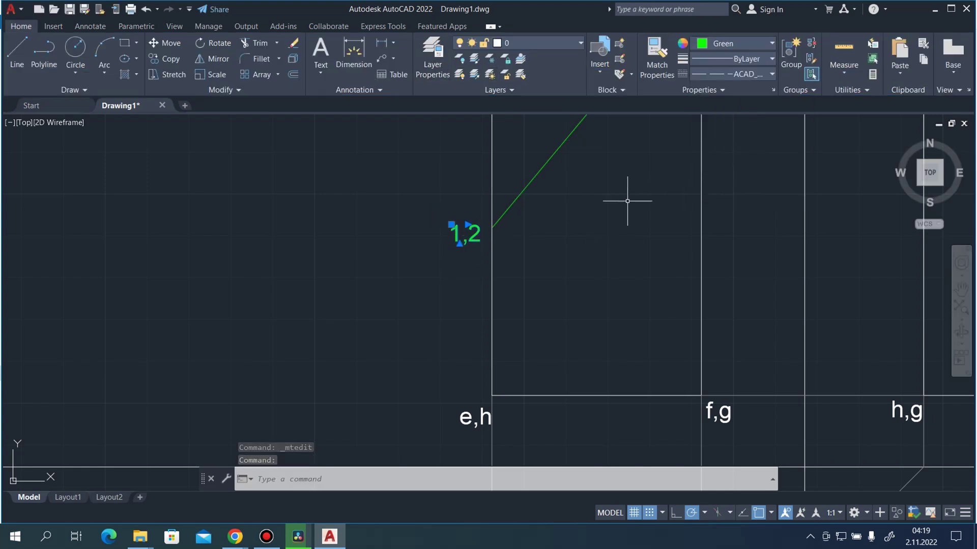
Copy the green 1,2 label and place the copy just below the b,c label at the diagonal's upper end.
scroll(627, 201, down, 2)
scroll(563, 218, up, 2)
key(ctrl+c)
key(ctrl+v)
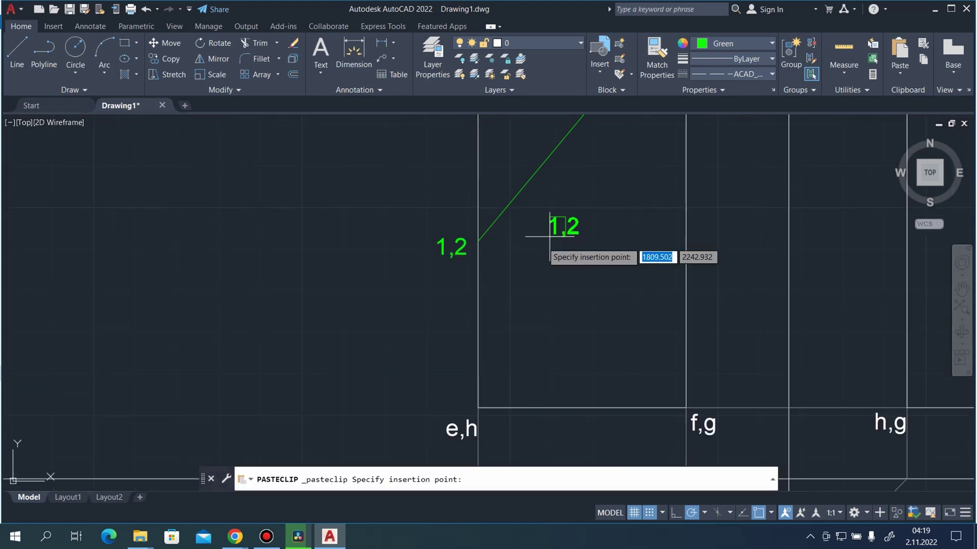
scroll(563, 225, down, 3)
scroll(589, 183, up, 4)
click(592, 176)
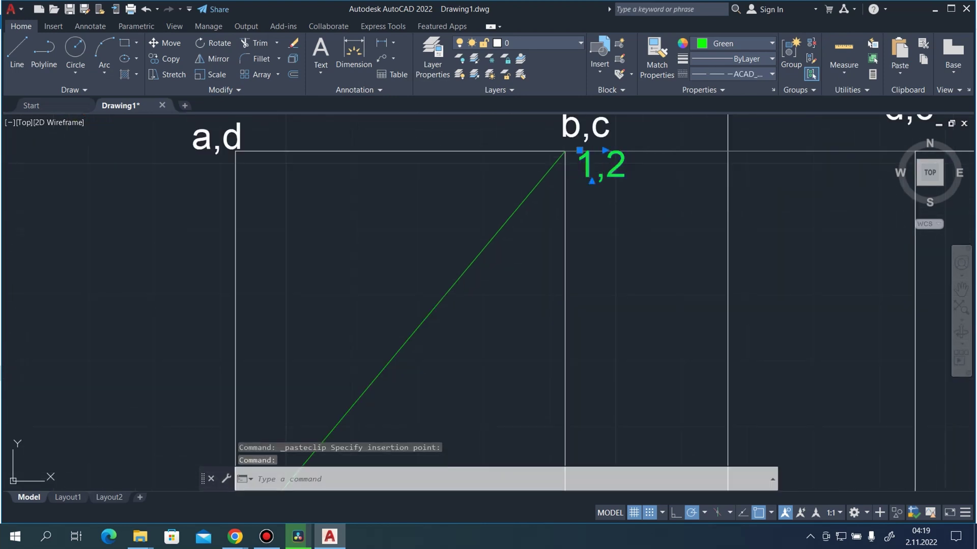
Change the text of the copied green label at corner b,c to "3,4".
double_click(623, 179)
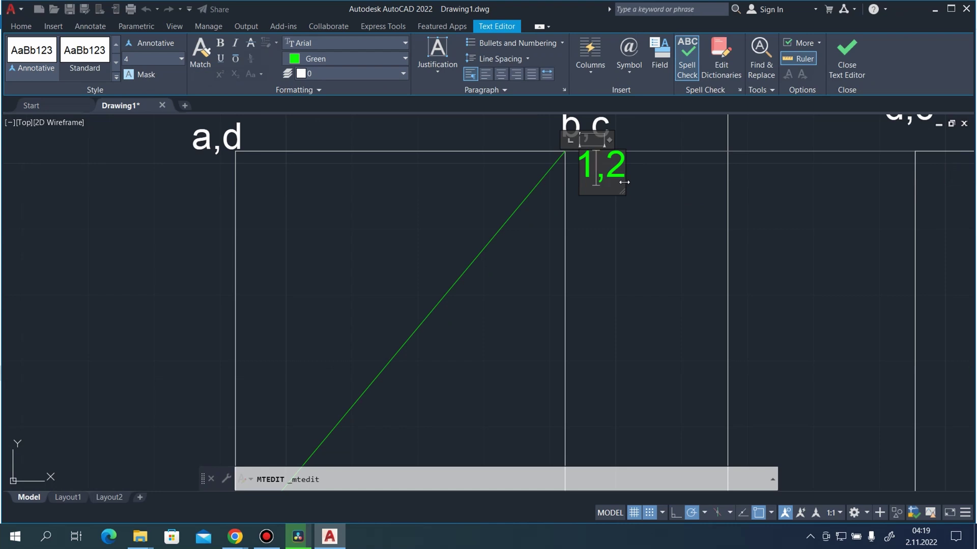
key(BackSpace)
text(3,4)
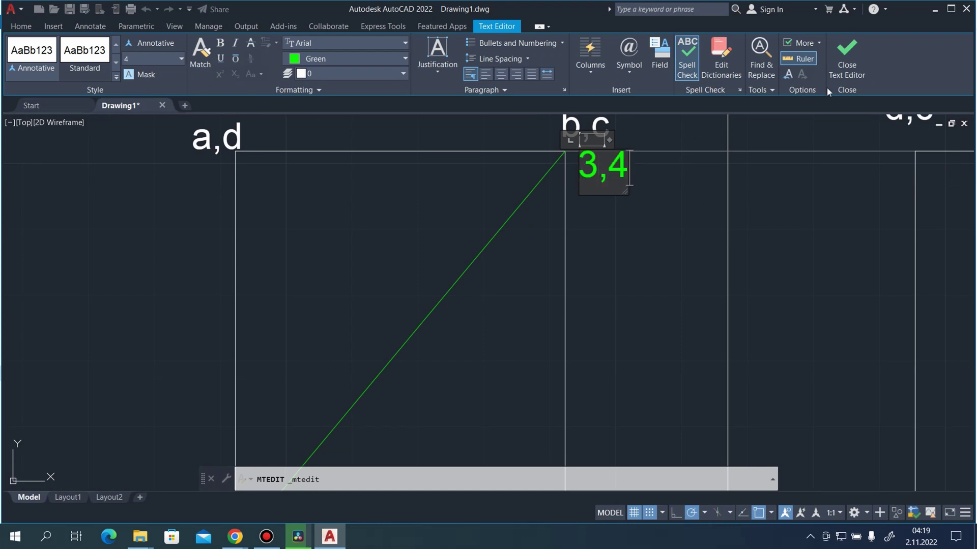
click(846, 57)
Copy the green 1,2 label from the diagonal's lower end and place it beside the a,e label of the square view.
scroll(712, 185, down, 5)
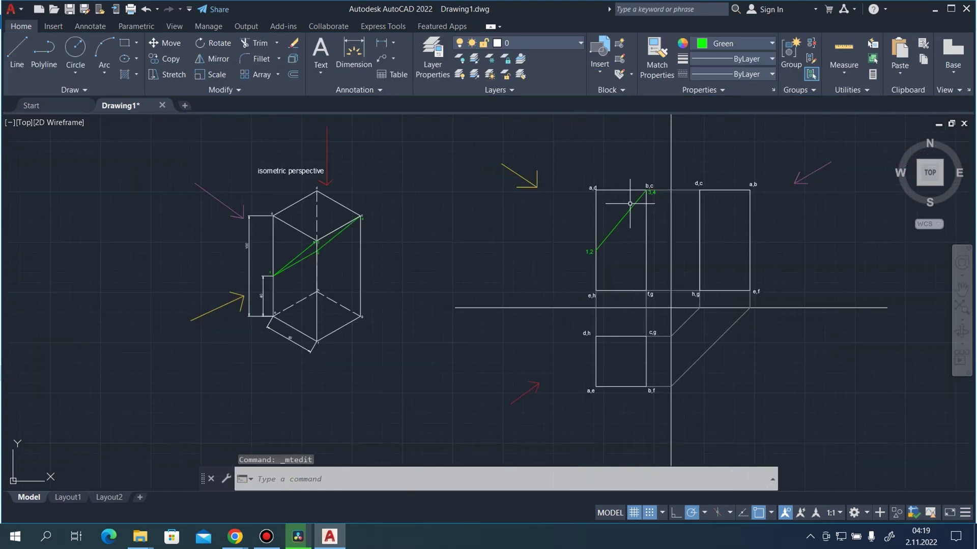
scroll(421, 325, up, 2)
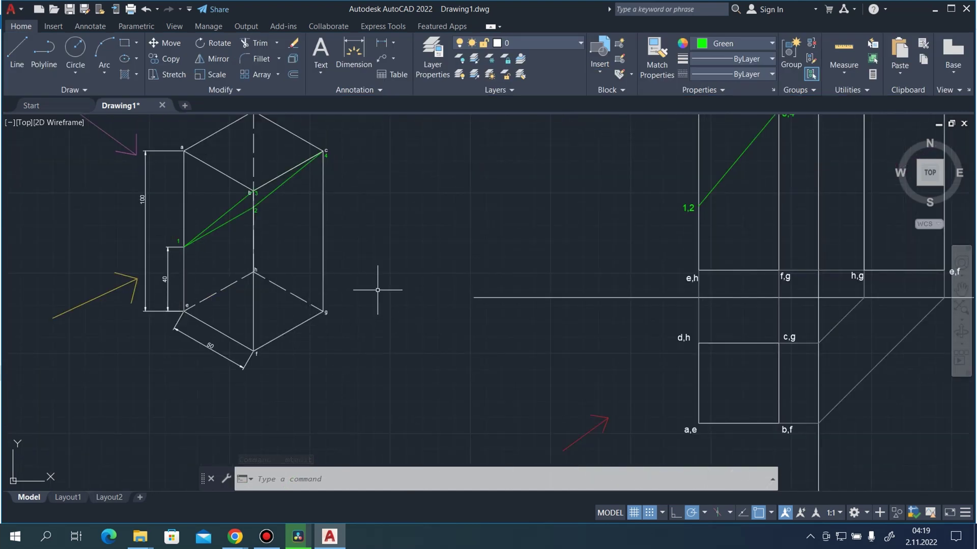
scroll(562, 338, down, 3)
scroll(638, 404, up, 4)
scroll(621, 312, down, 2)
scroll(566, 159, up, 2)
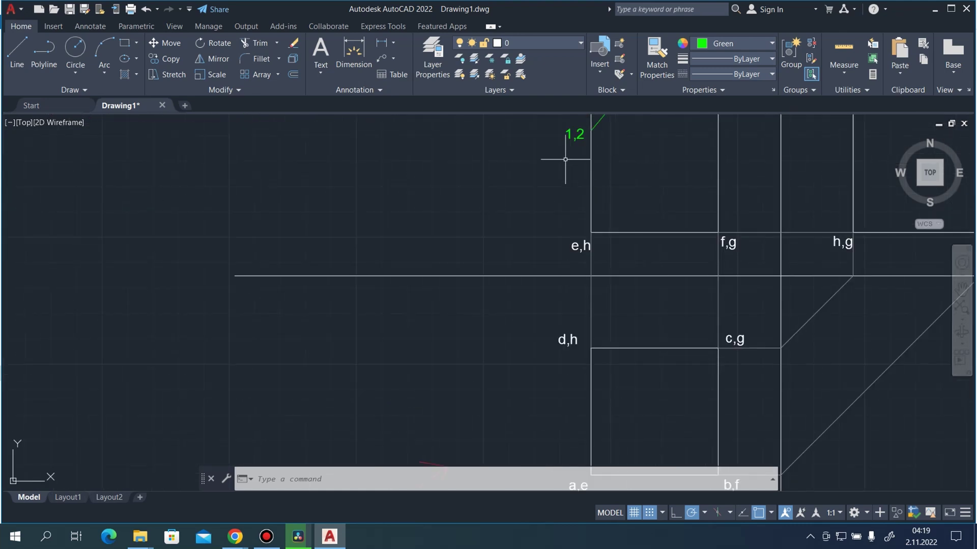
click(572, 156)
click(563, 127)
click(575, 160)
click(562, 130)
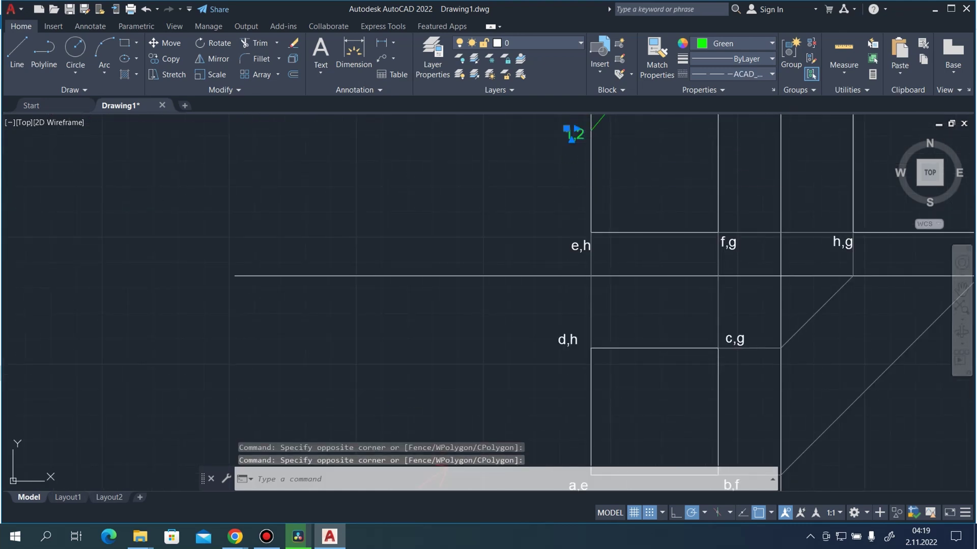
key(ctrl+c)
key(ctrl+v)
scroll(578, 328, down, 3)
scroll(502, 284, up, 4)
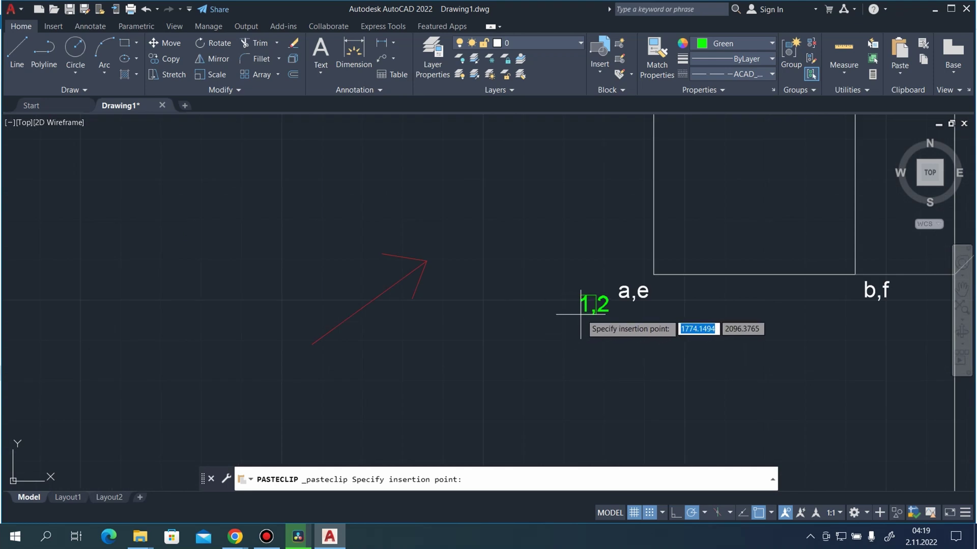
click(656, 304)
click(668, 297)
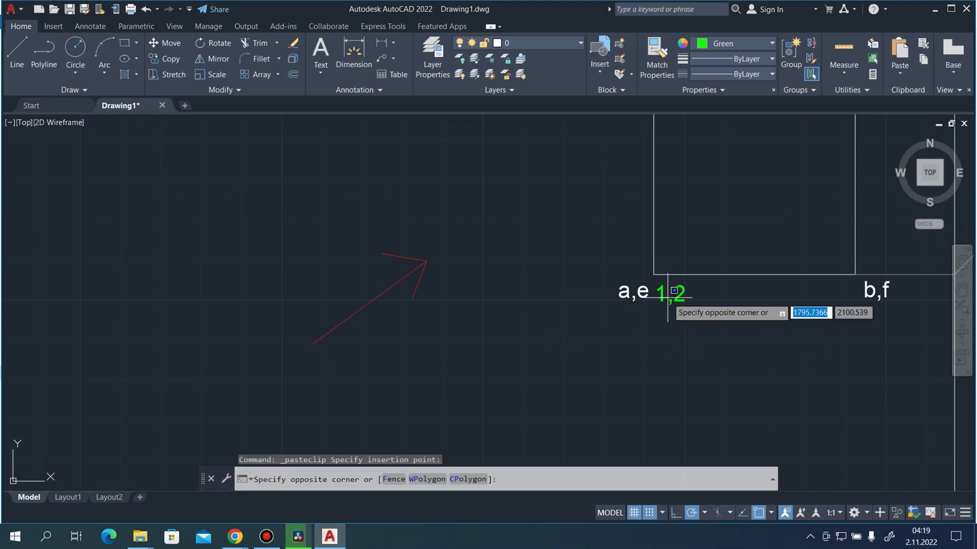
key(Escape)
Shorten the copied green label beside a,e to "1".
scroll(707, 291, up, 4)
click(613, 292)
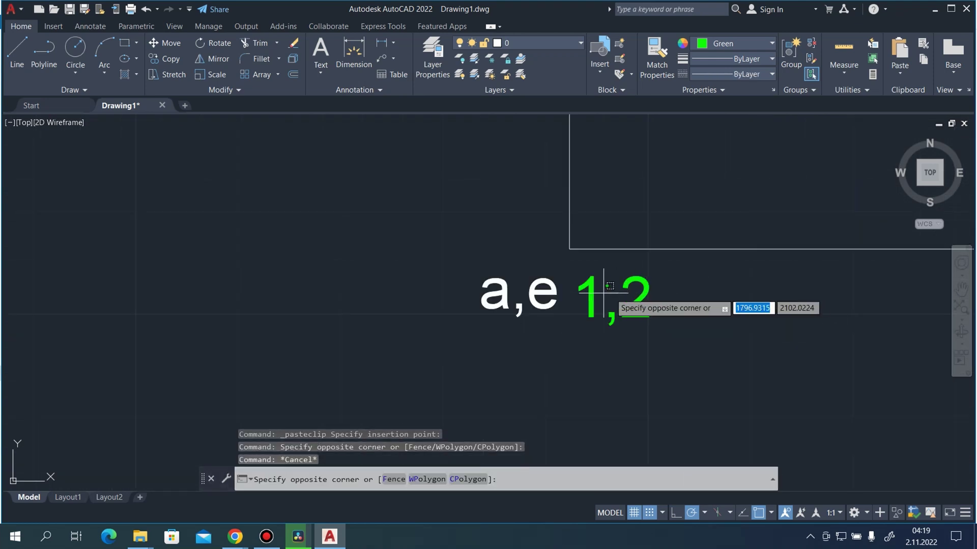
click(604, 288)
double_click(642, 313)
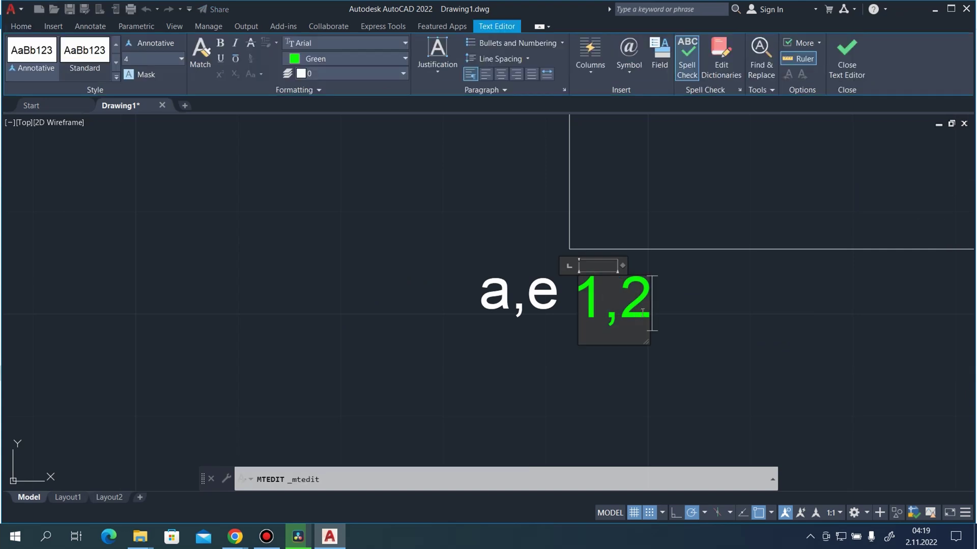
key(BackSpace)
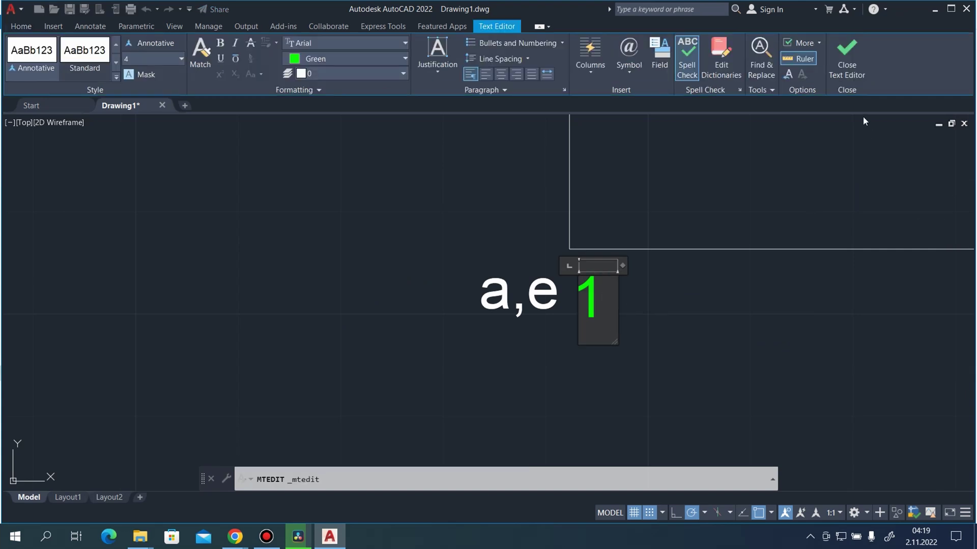
click(846, 51)
Copy the green 1 label and place the copy beside the d,h label of the square view.
scroll(534, 388, down, 6)
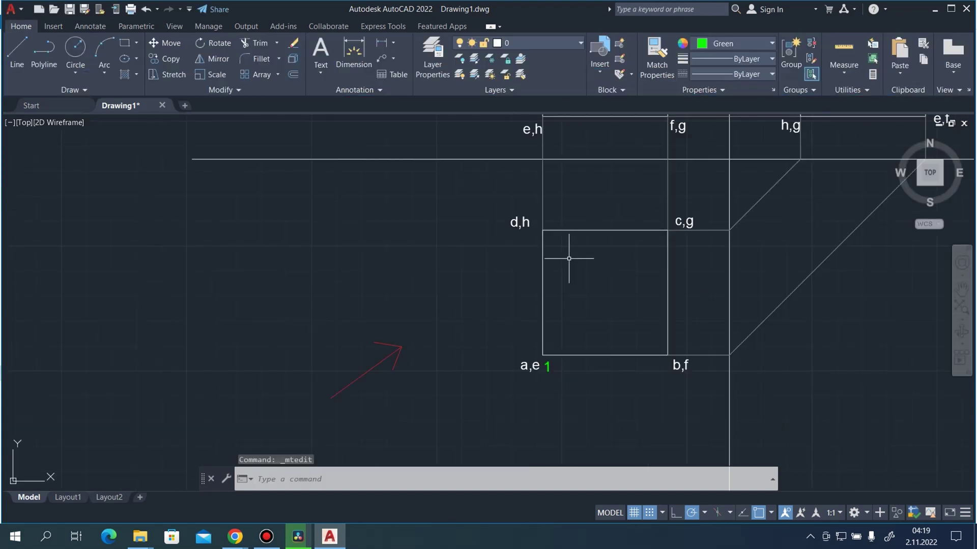
click(577, 353)
click(546, 361)
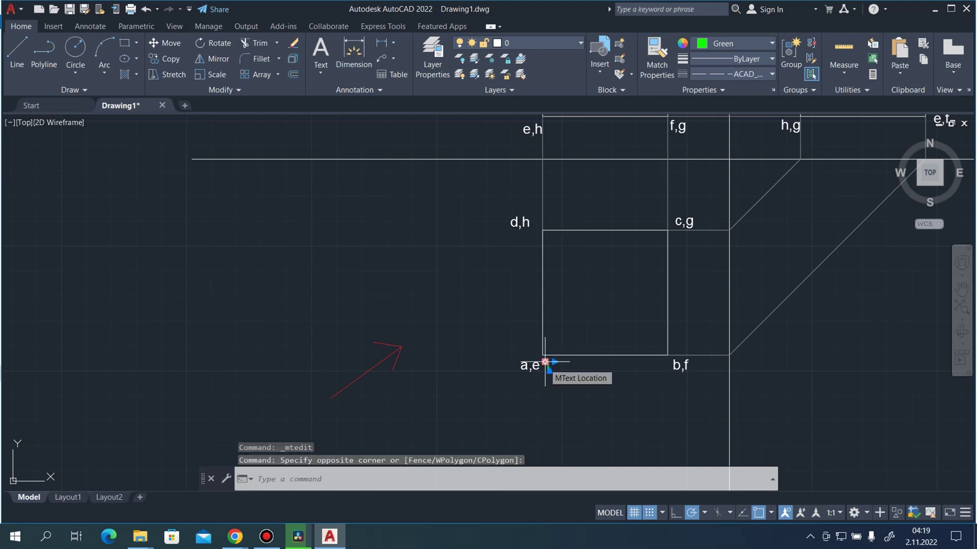
key(ctrl+c)
key(ctrl+v)
scroll(541, 240, up, 3)
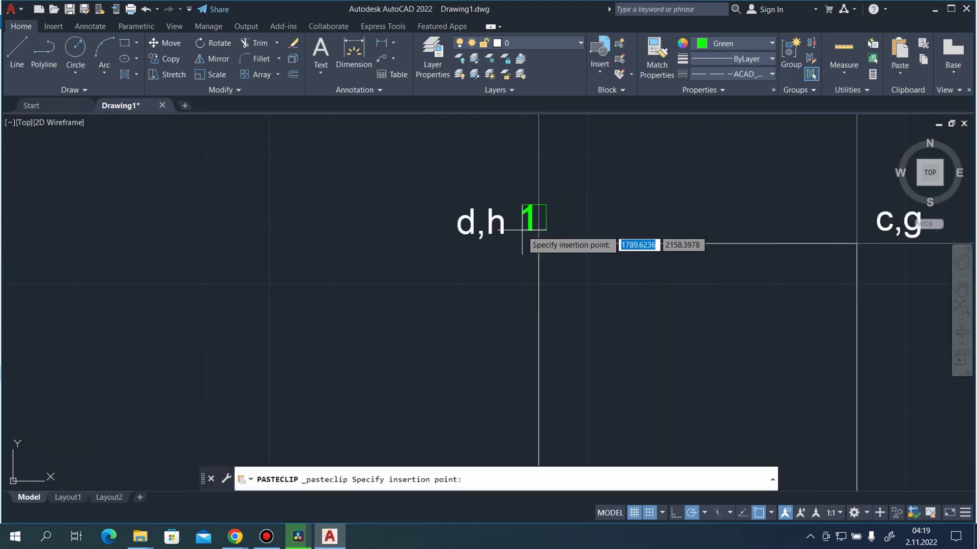
click(539, 222)
Change the text of the copied green label beside d,h to "2".
double_click(531, 219)
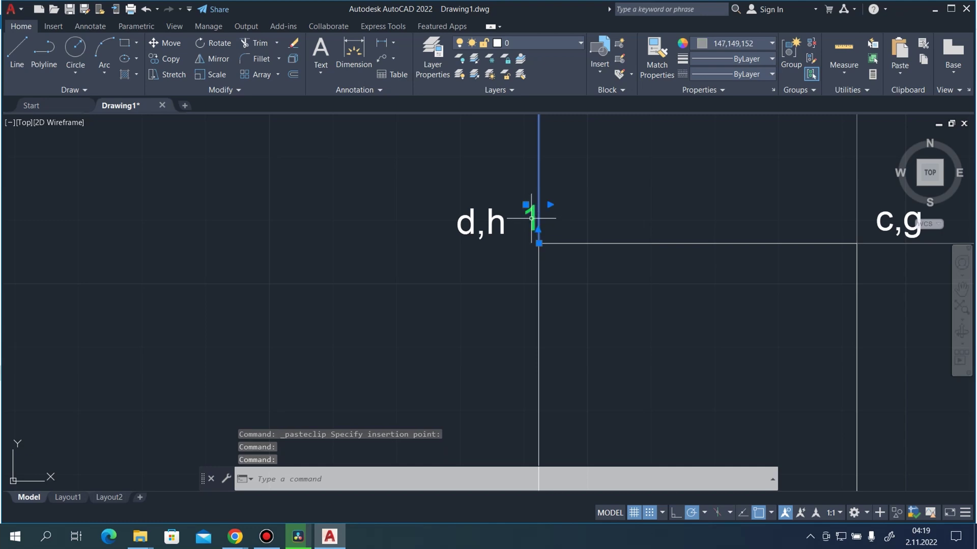
key(Escape)
key(Escape)
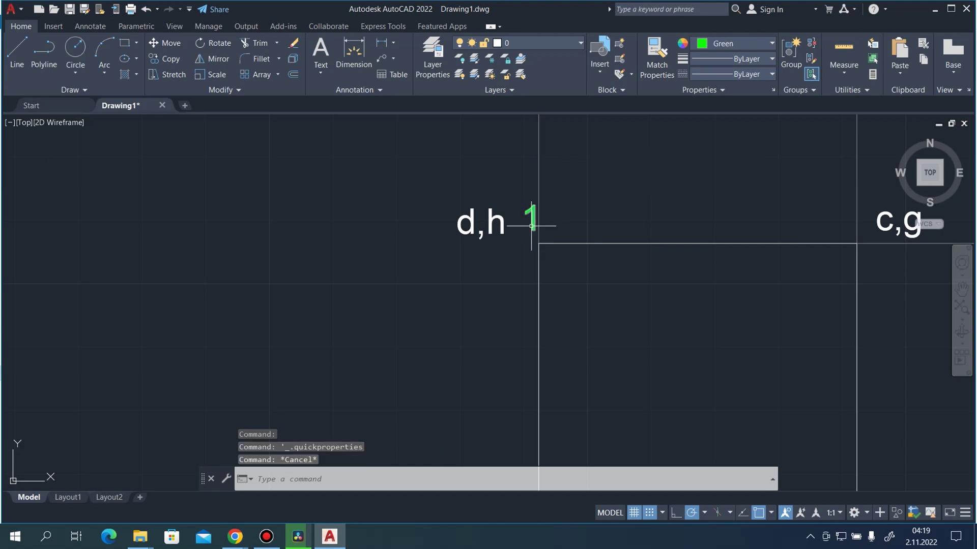
click(531, 222)
double_click(534, 224)
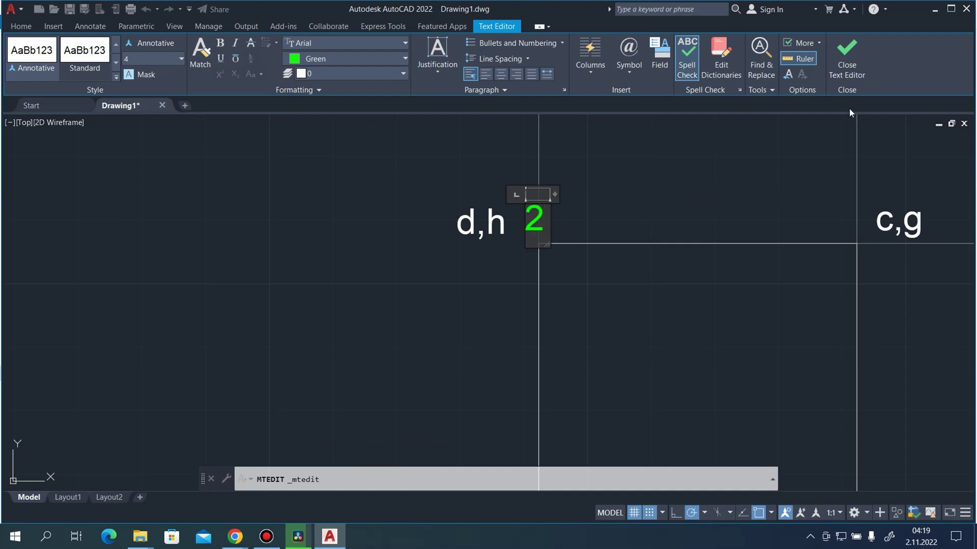
click(847, 60)
Add a prime mark to the green label beside a,e so that it reads "1'".
scroll(535, 173, down, 4)
scroll(560, 375, up, 4)
click(519, 270)
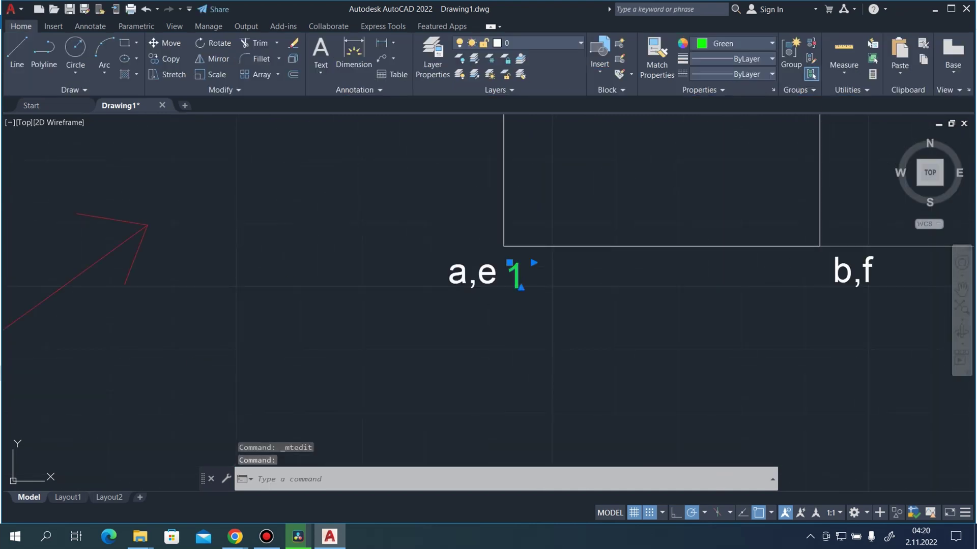
double_click(516, 274)
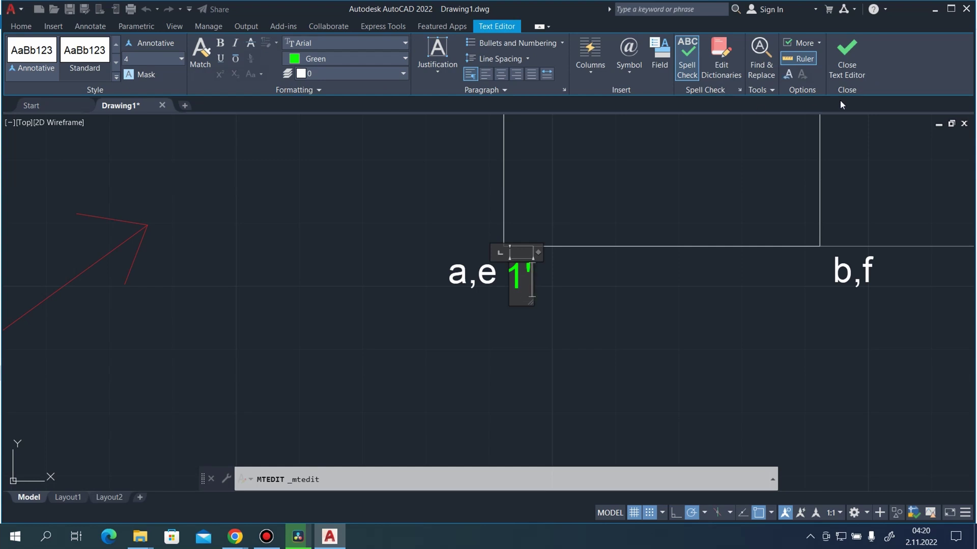
click(847, 60)
Add a prime mark to the green label beside d,h so that it reads "2'".
scroll(535, 203, down, 4)
scroll(556, 270, up, 4)
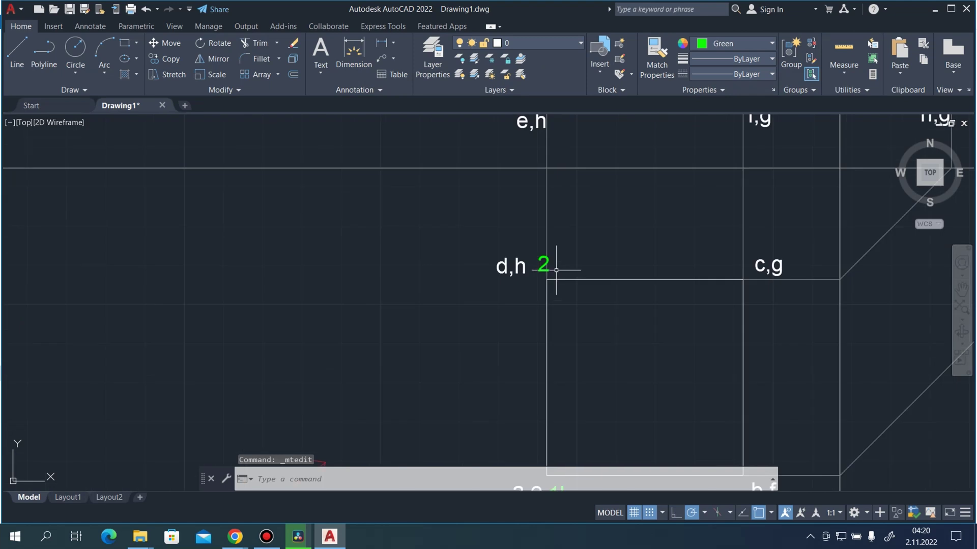
scroll(556, 270, up, 2)
click(539, 257)
double_click(543, 272)
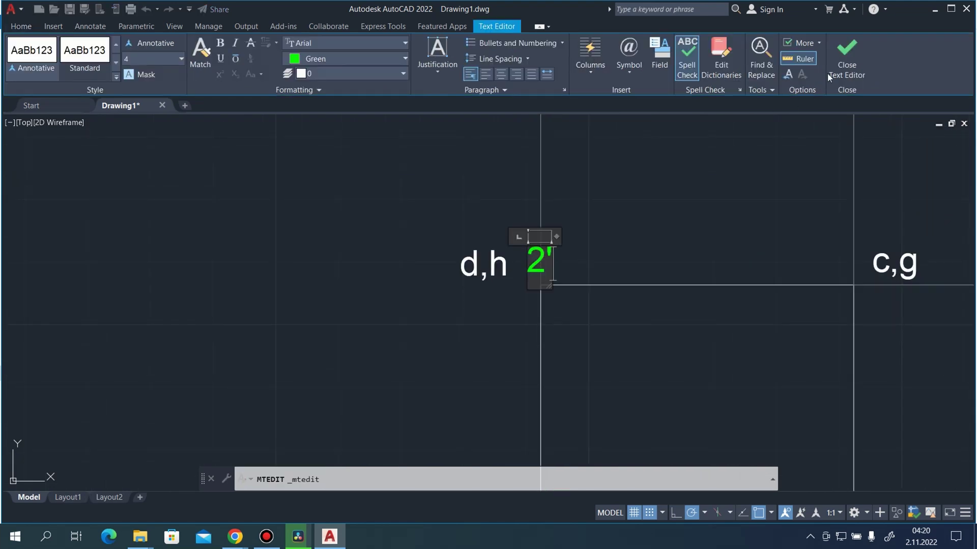
click(829, 76)
scroll(646, 204, down, 6)
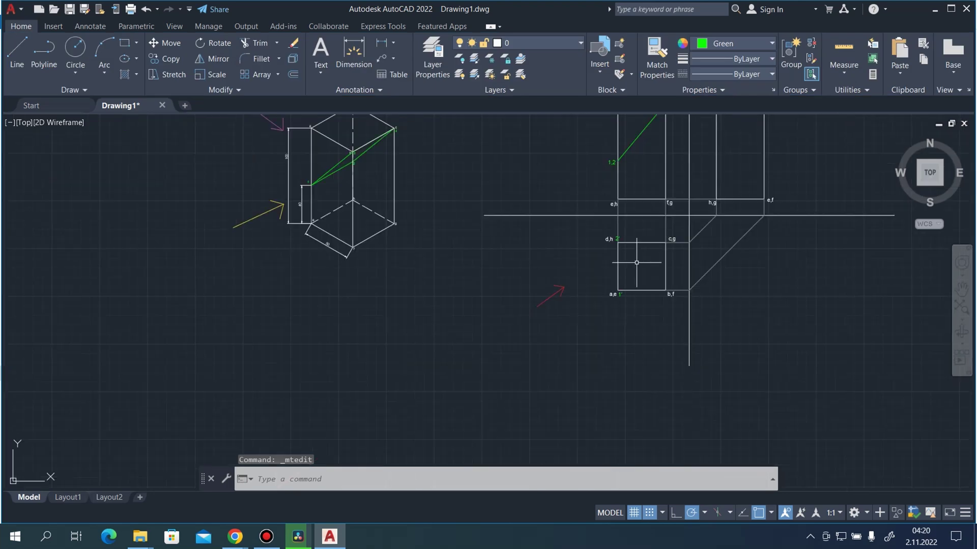
scroll(633, 211, up, 2)
scroll(621, 243, down, 2)
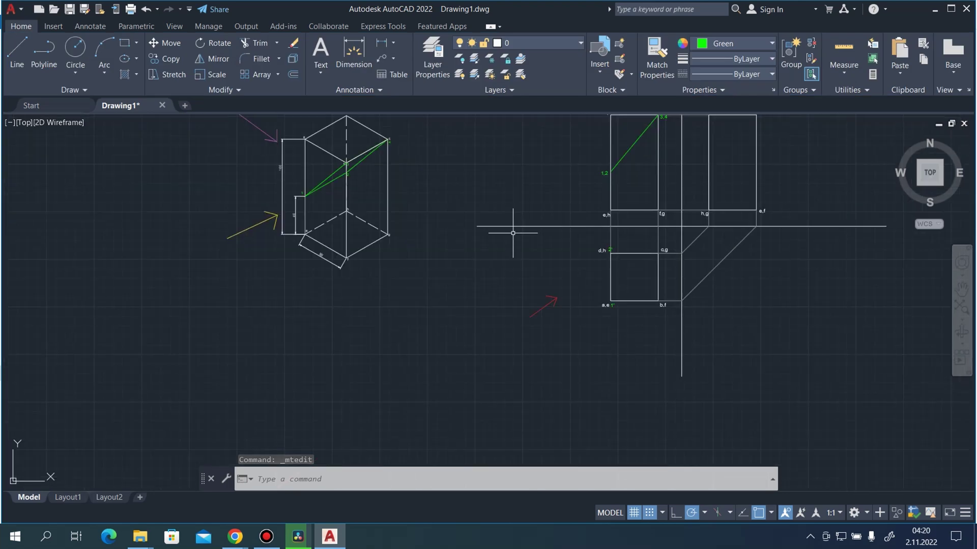
scroll(340, 163, up, 4)
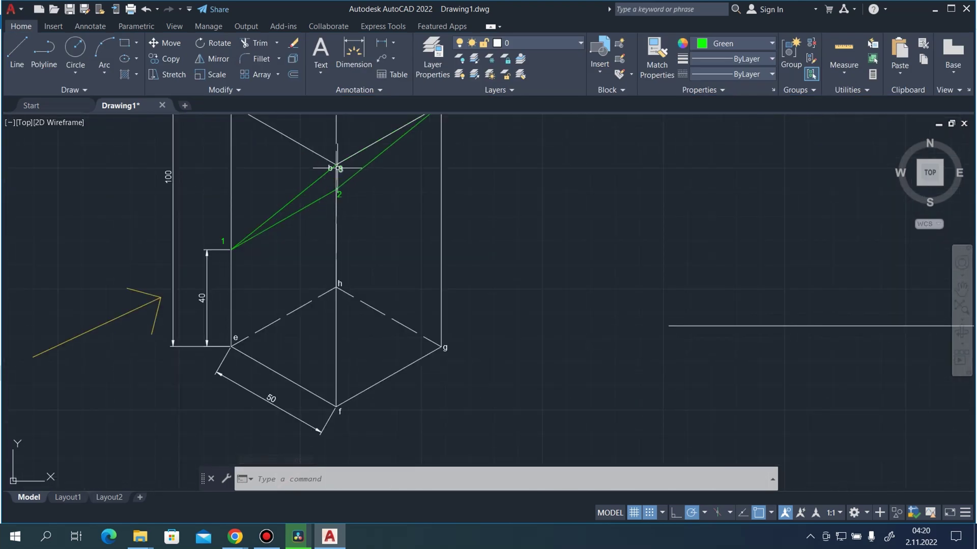
scroll(359, 172, down, 2)
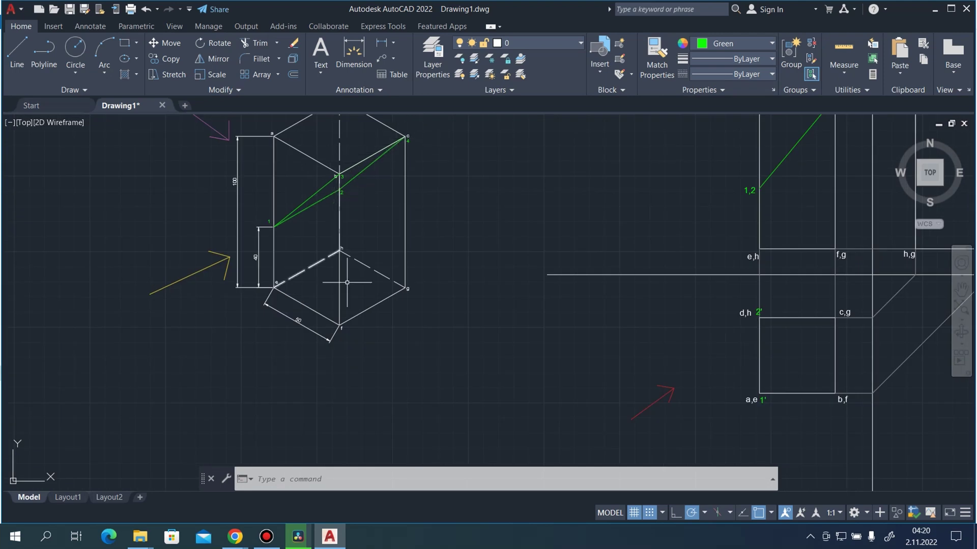
scroll(347, 283, down, 1)
scroll(636, 397, up, 5)
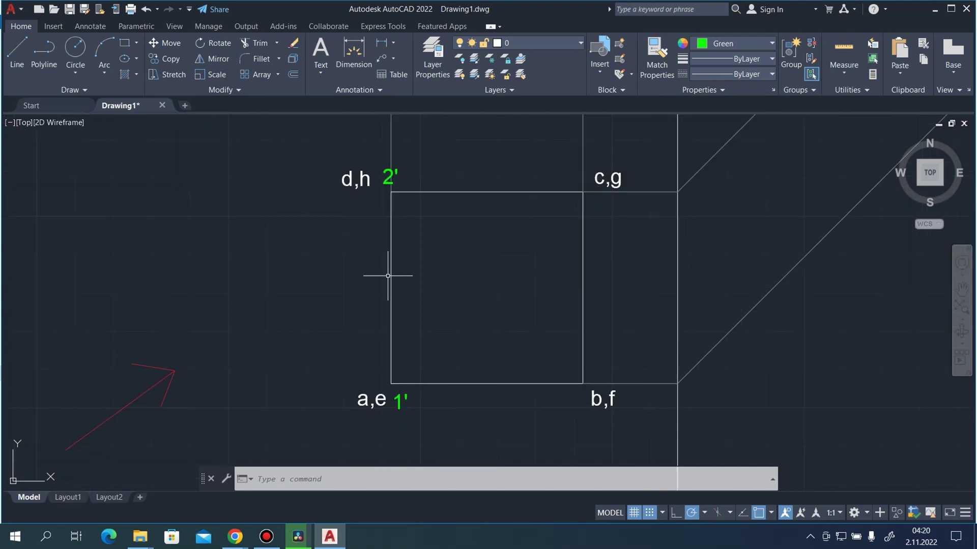
click(395, 181)
click(388, 179)
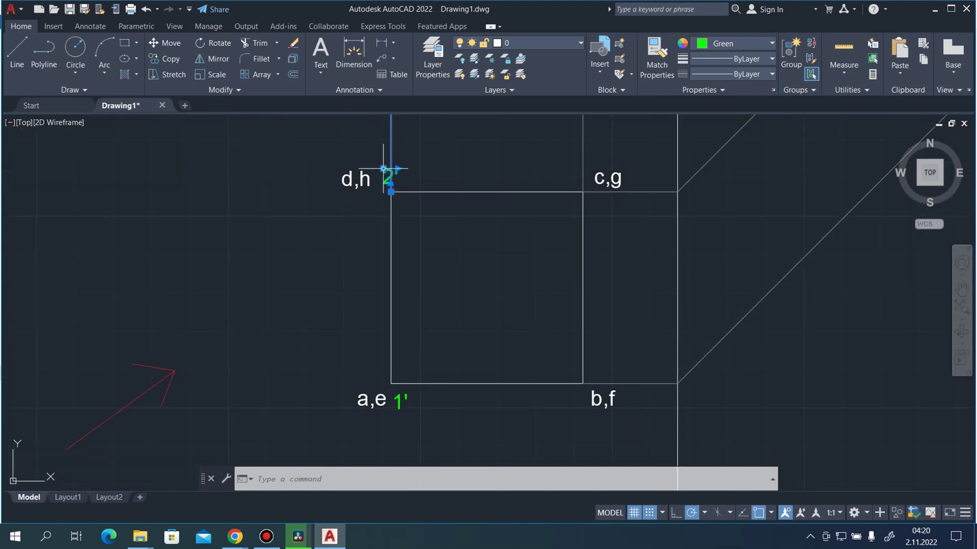
key(Escape)
Copy the green 1' label and place the copy beside the b,f label of the square view.
click(409, 440)
click(394, 394)
key(ctrl+c)
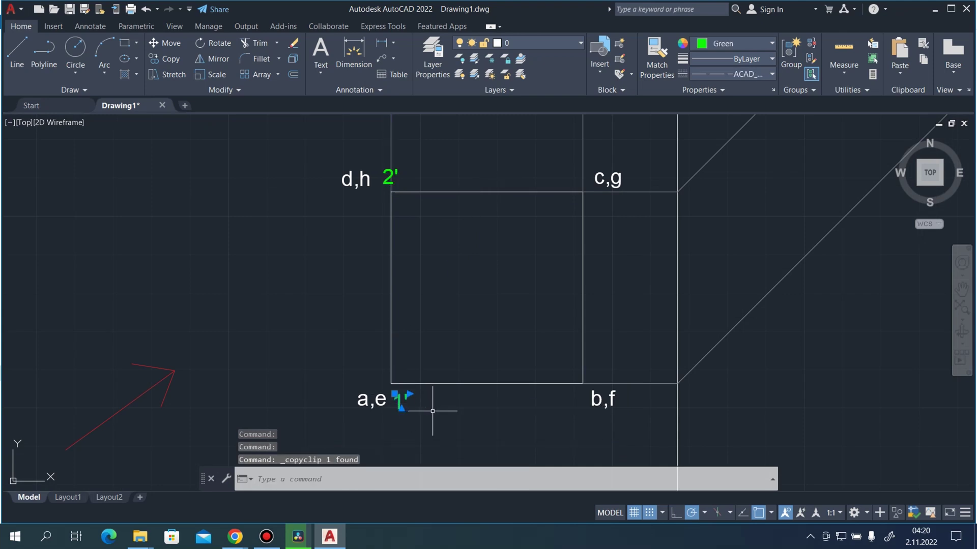
key(ctrl+v)
scroll(572, 396, up, 2)
click(555, 406)
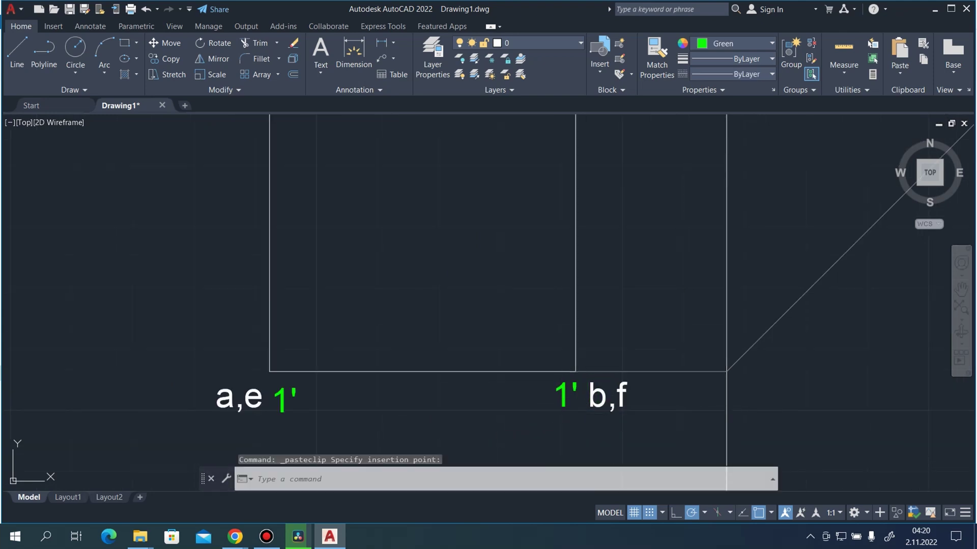
Change the text of the copied green label beside b,f to "3'".
click(560, 407)
click(572, 389)
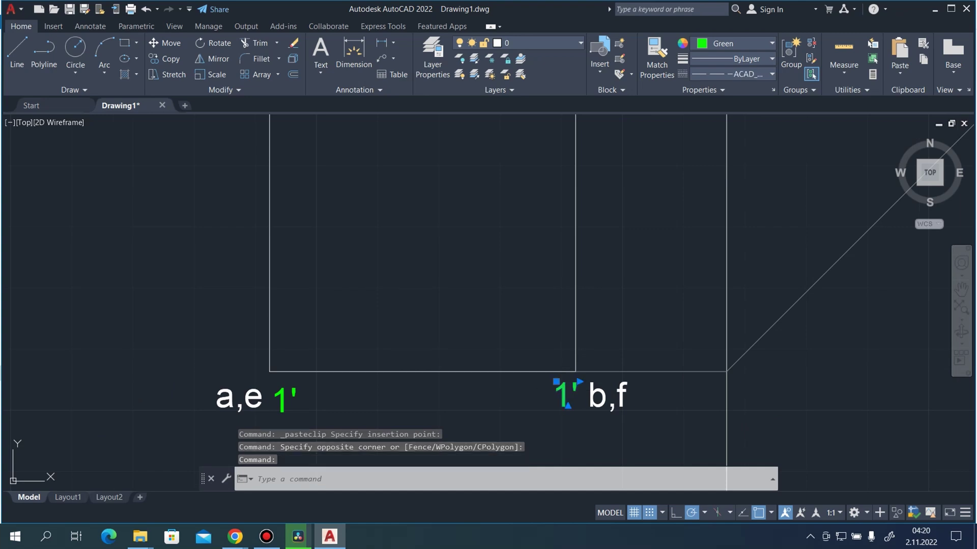
double_click(565, 394)
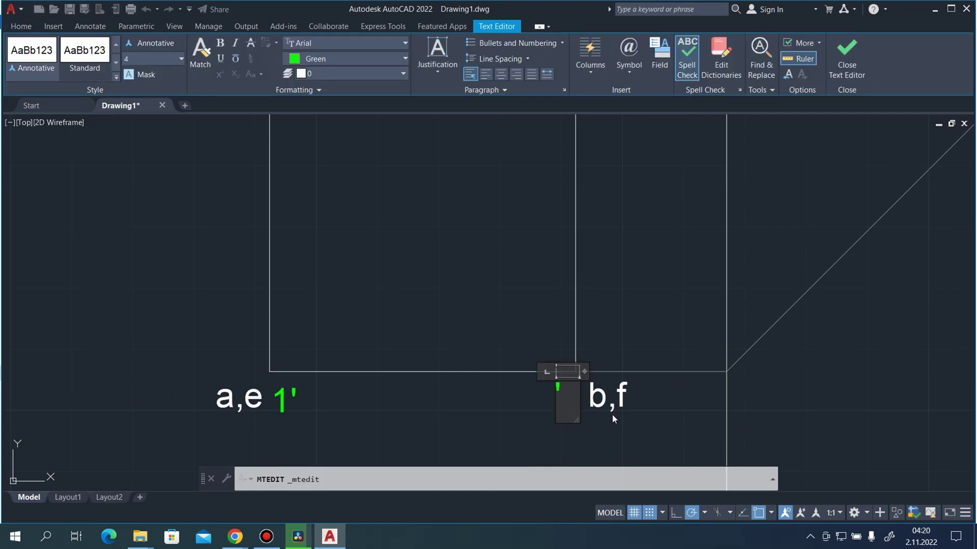
click(842, 120)
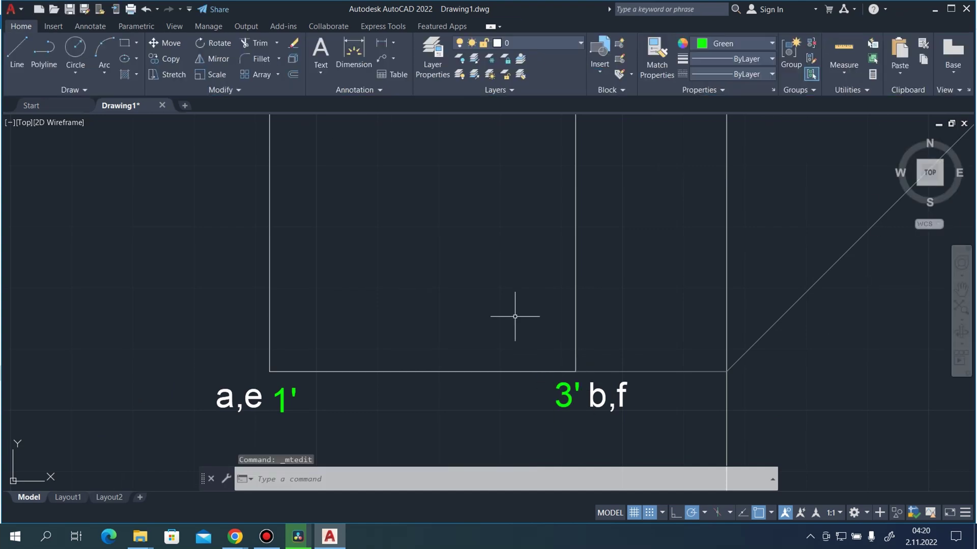
Copy the green 3' label and place the copy beside the c,g label of the square view.
scroll(517, 318, down, 2)
click(568, 386)
click(562, 374)
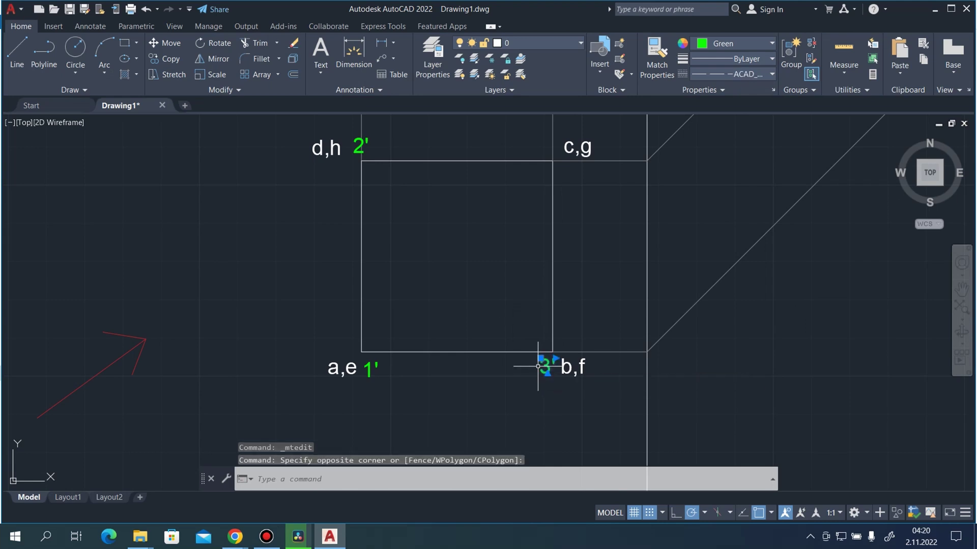
key(ctrl+c)
key(ctrl+v)
scroll(567, 323, down, 4)
scroll(580, 279, up, 4)
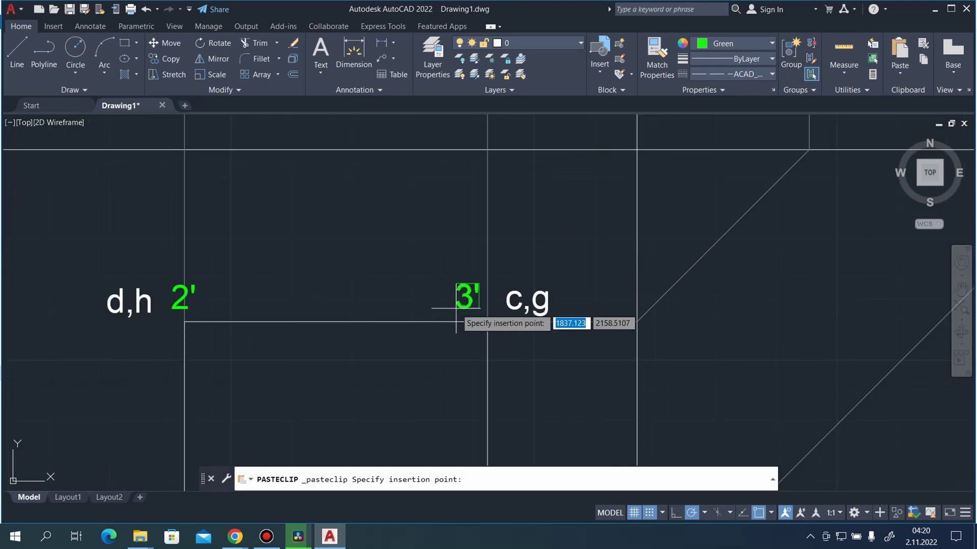
click(459, 308)
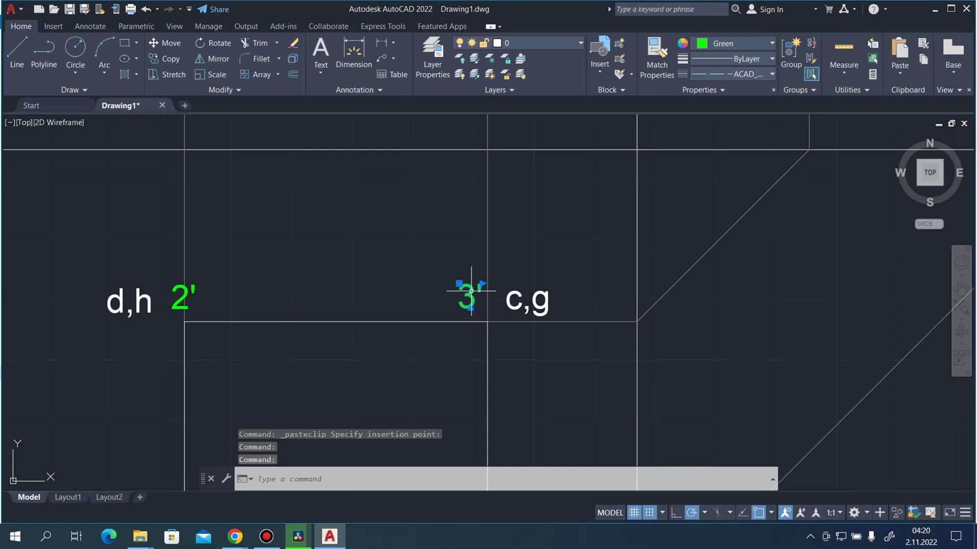
Change the text of the copied green label beside c,g to "4'".
double_click(475, 304)
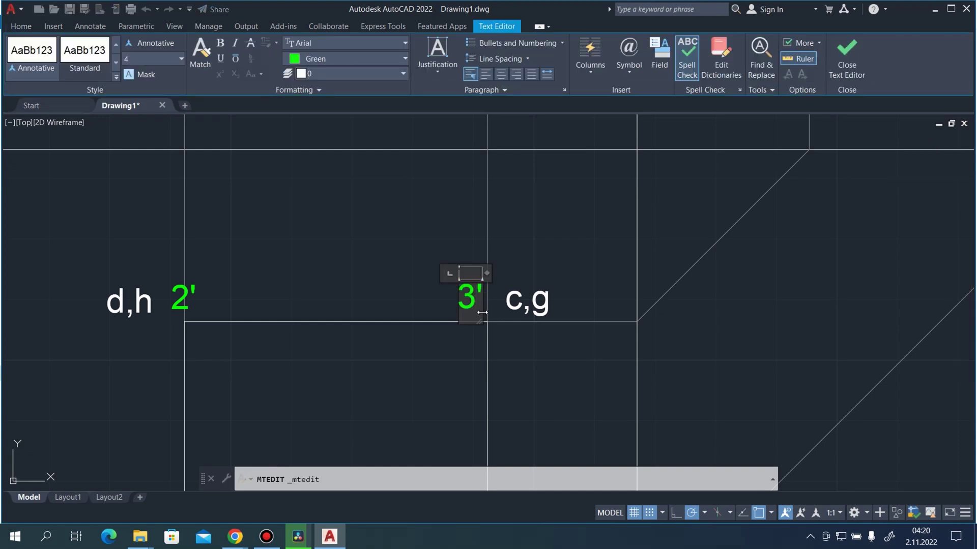
click(854, 54)
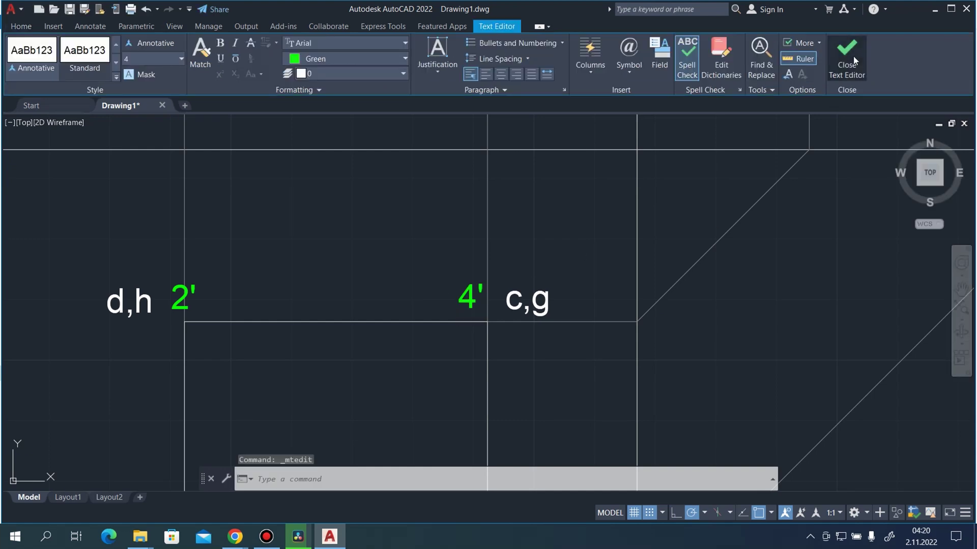
scroll(725, 255, down, 2)
scroll(605, 262, down, 3)
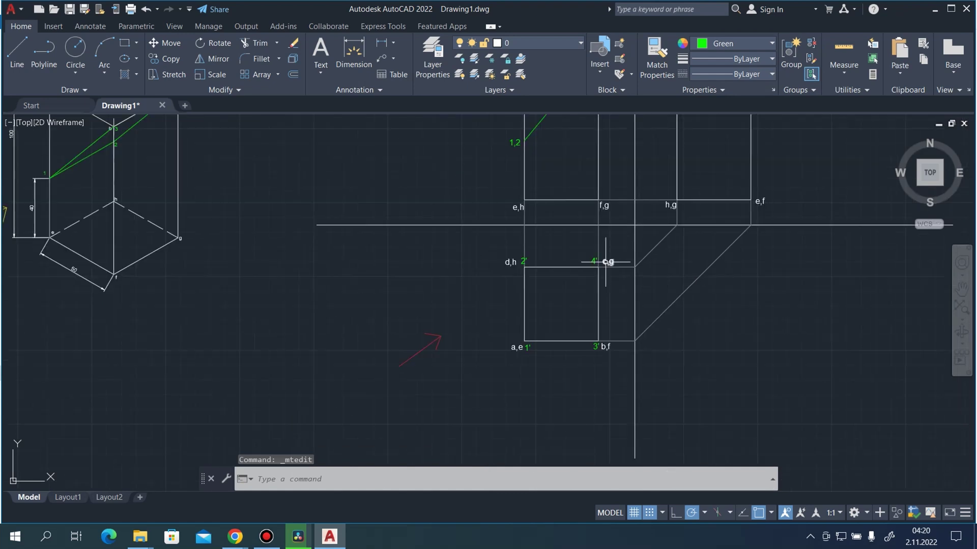
scroll(600, 257, up, 1)
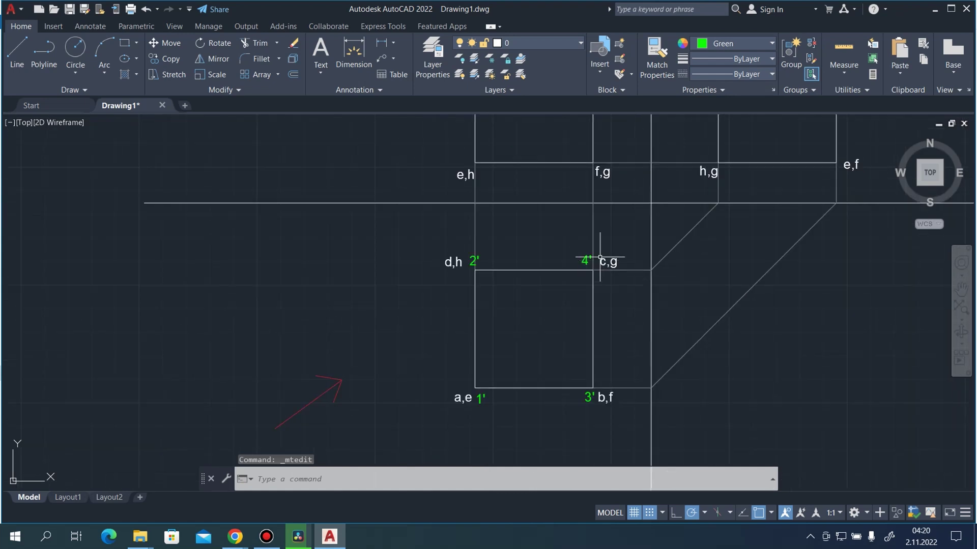
Draw a closed green outline over the square view through its corners 2', 1', 3' and 4'.
click(16, 51)
scroll(475, 279, down, 3)
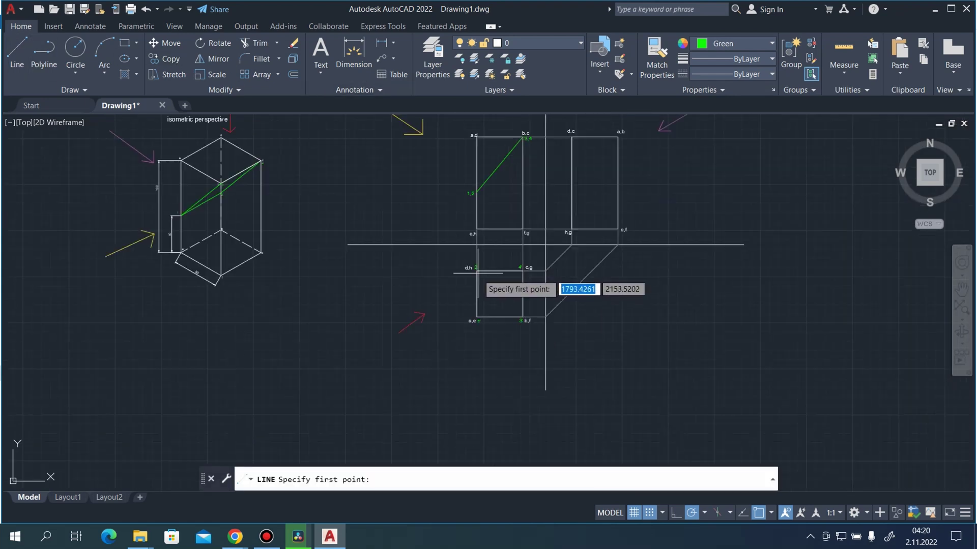
scroll(485, 204, up, 2)
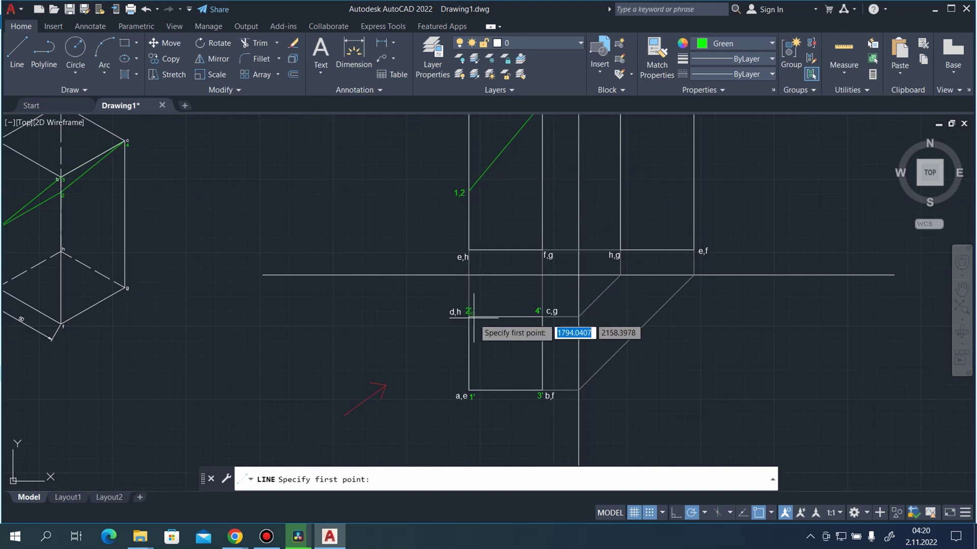
click(468, 390)
click(468, 390)
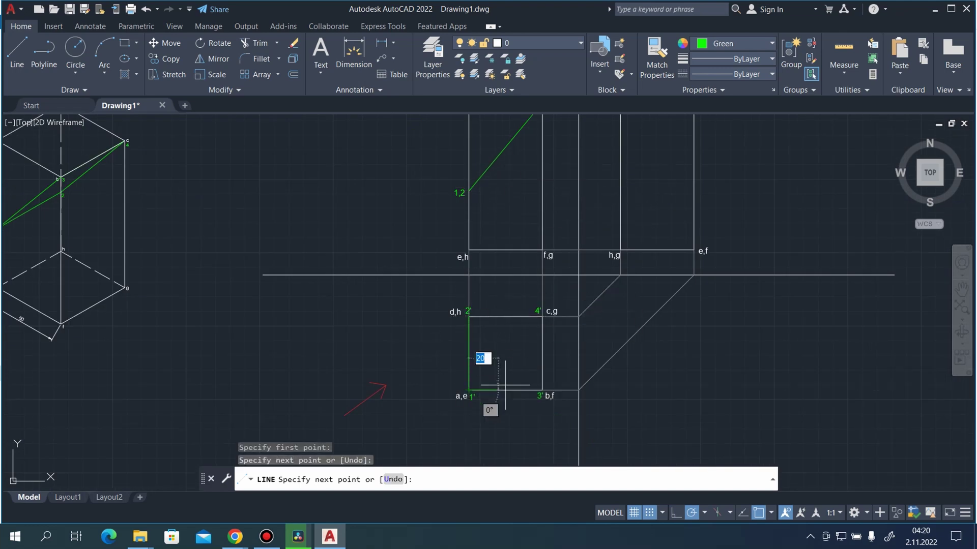
click(542, 390)
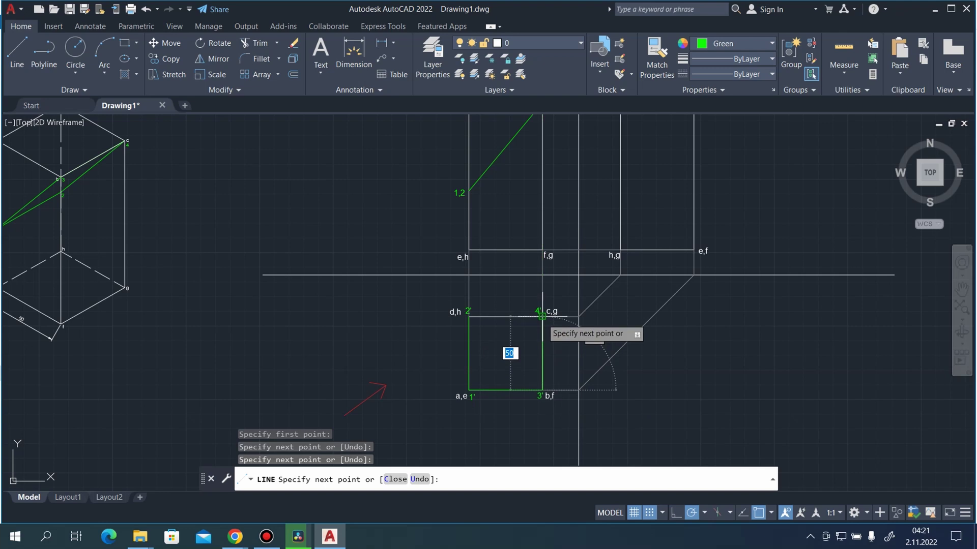
click(542, 317)
click(468, 317)
scroll(515, 312, down, 3)
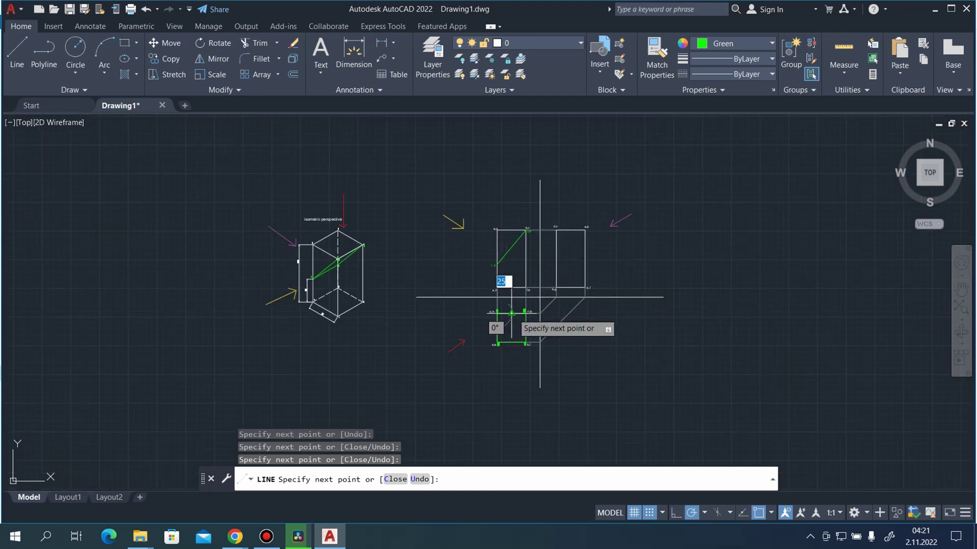
right_click(457, 344)
click(478, 352)
scroll(545, 318, up, 4)
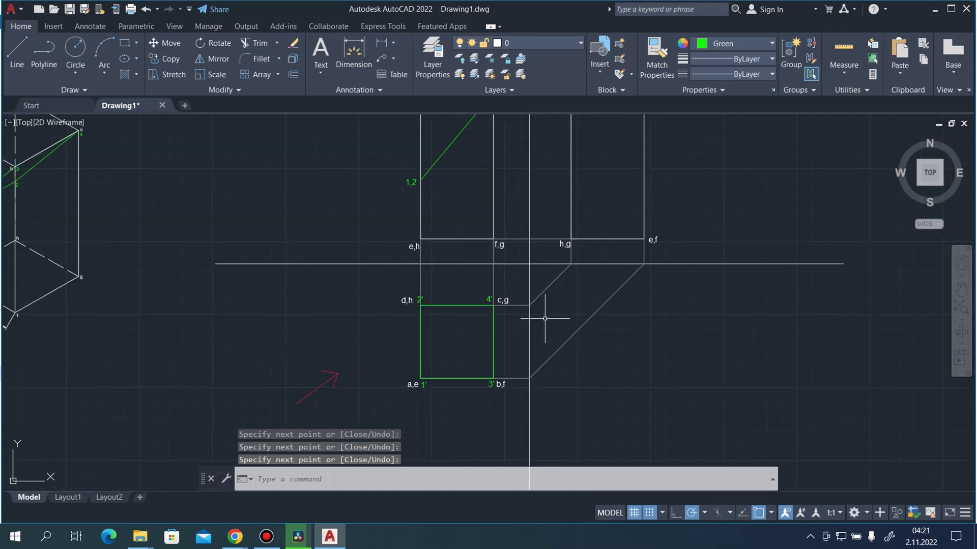
Draw a horizontal green line from point 1,2 of the front view across and past the side view's a,b–e,f edge.
scroll(500, 368, down, 3)
scroll(515, 244, up, 3)
scroll(514, 244, down, 3)
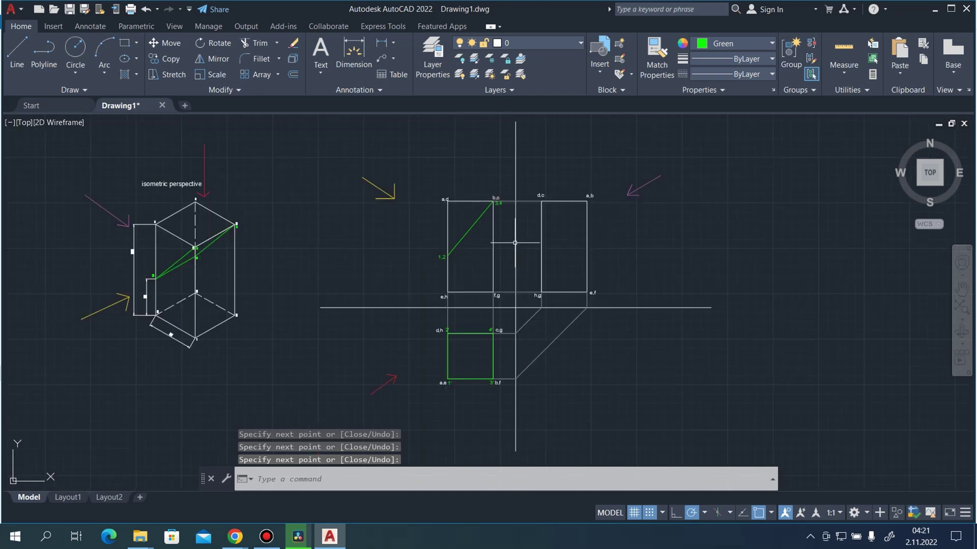
scroll(547, 301, up, 3)
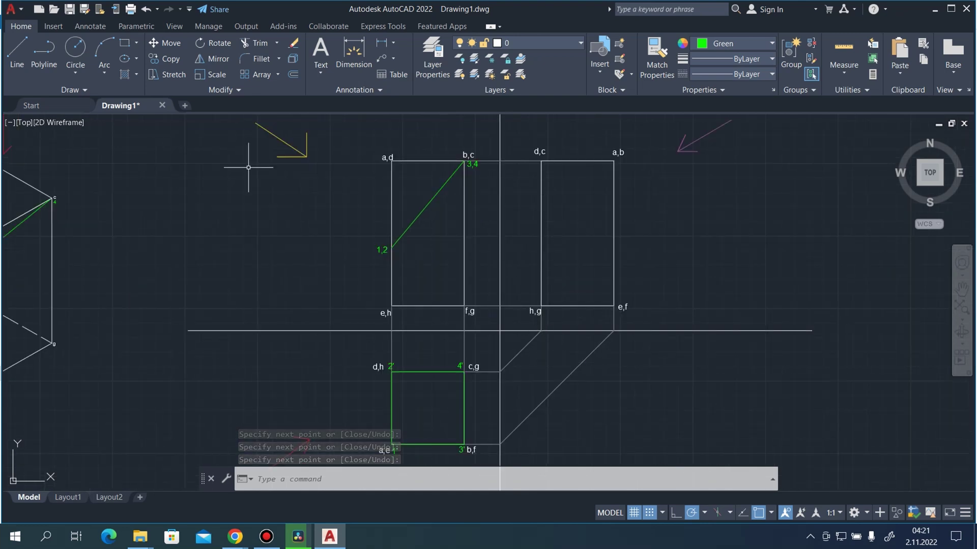
click(17, 51)
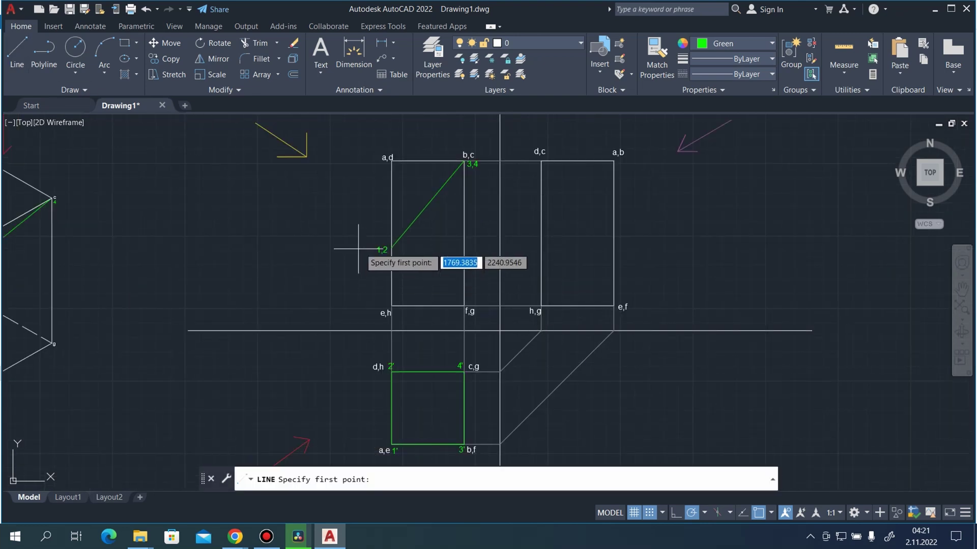
click(392, 248)
click(653, 247)
key(Escape)
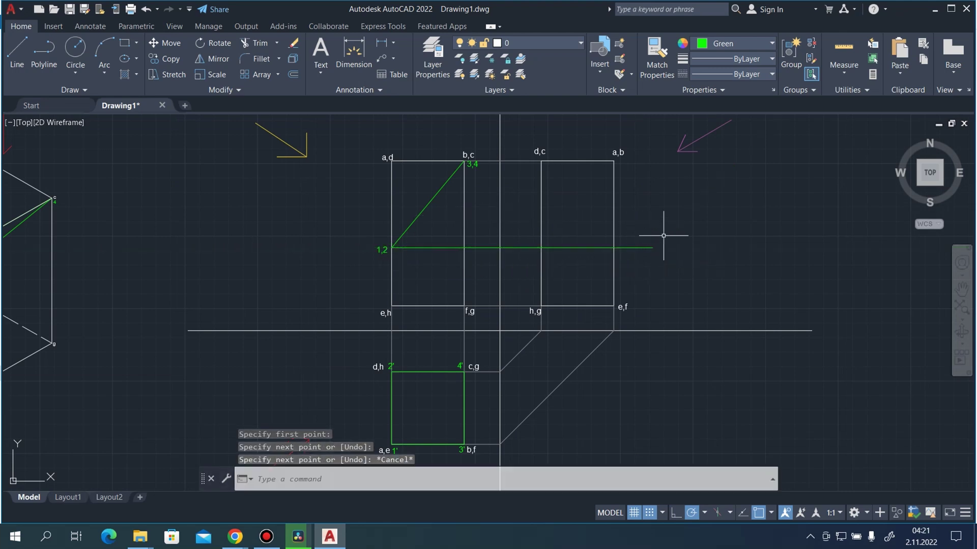
Trim the horizontal green line beyond the side view and in the gap between the front and side views.
click(257, 43)
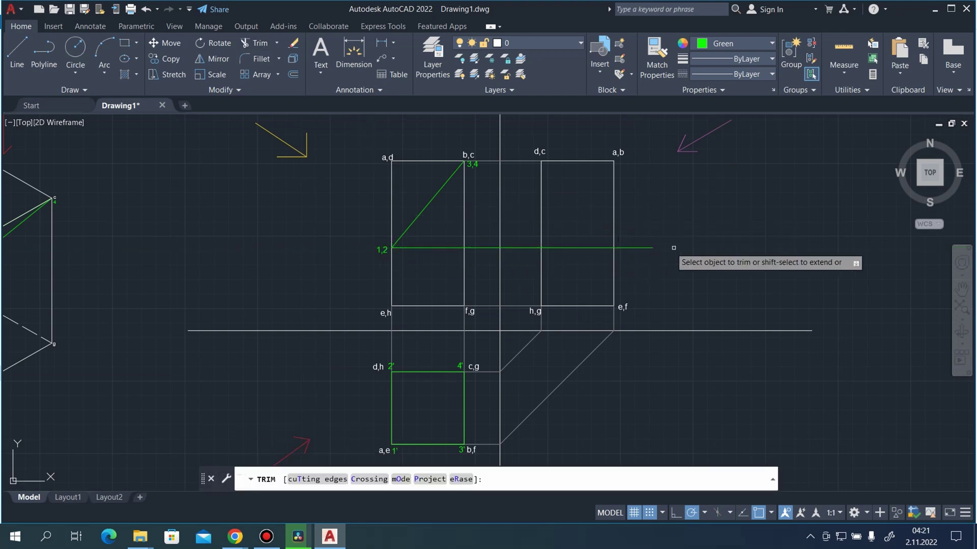
click(645, 253)
key(Return)
scroll(640, 232, up, 2)
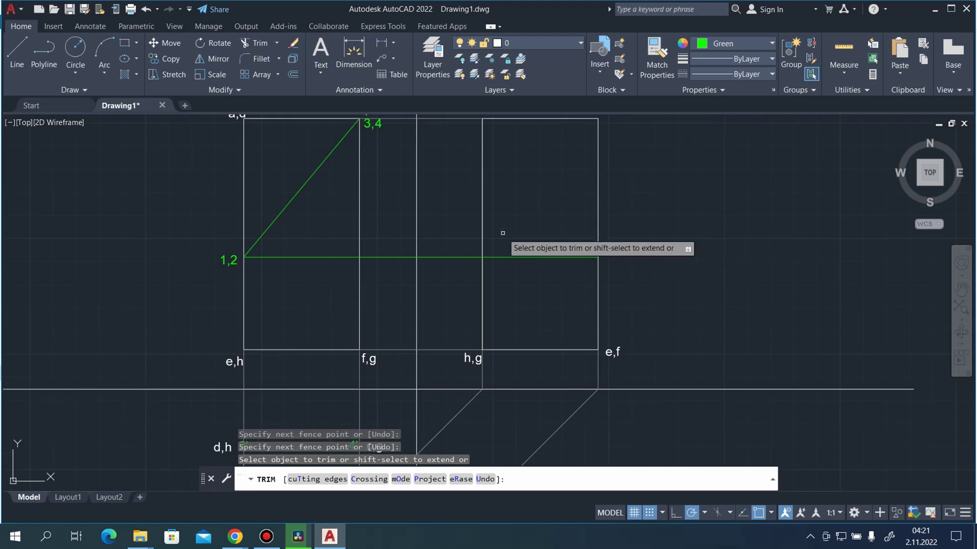
click(453, 243)
click(453, 263)
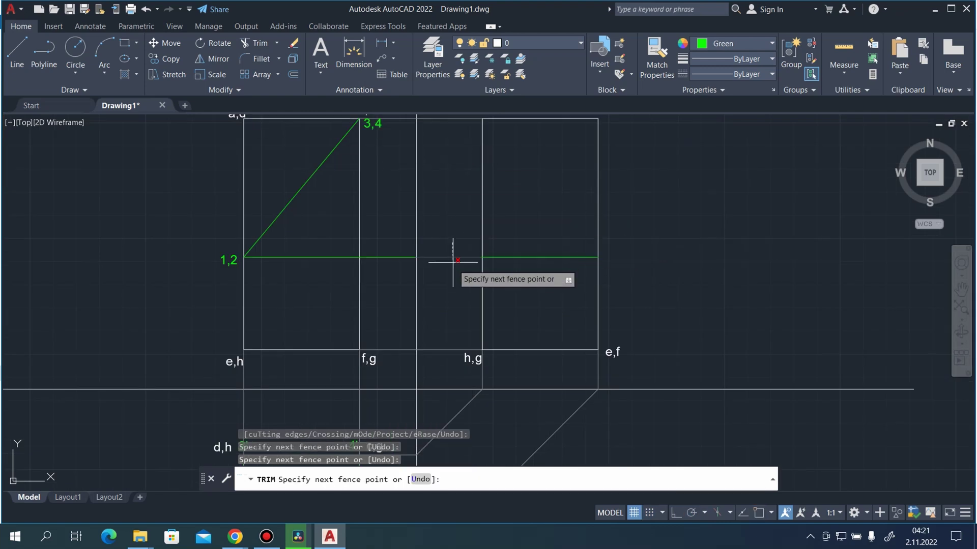
click(389, 226)
click(397, 279)
key(Return)
scroll(537, 257, down, 2)
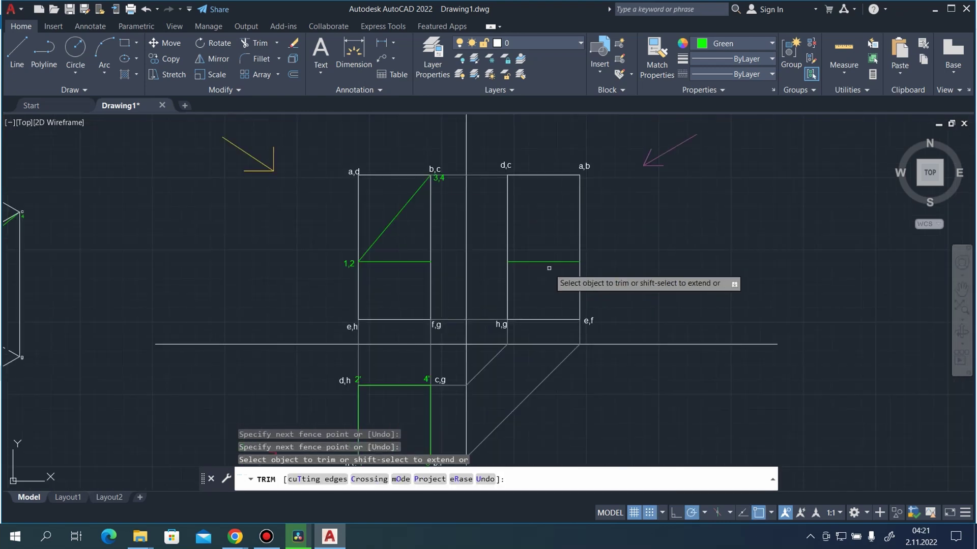
Draw a green line along the upper edge of the side view from corner d,c to corner a,b.
scroll(485, 162, up, 2)
click(17, 50)
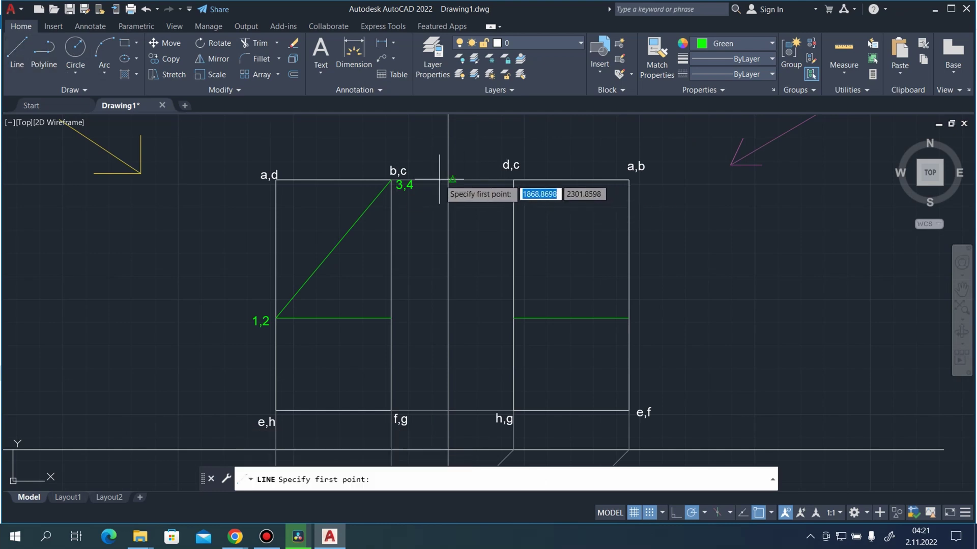
click(513, 179)
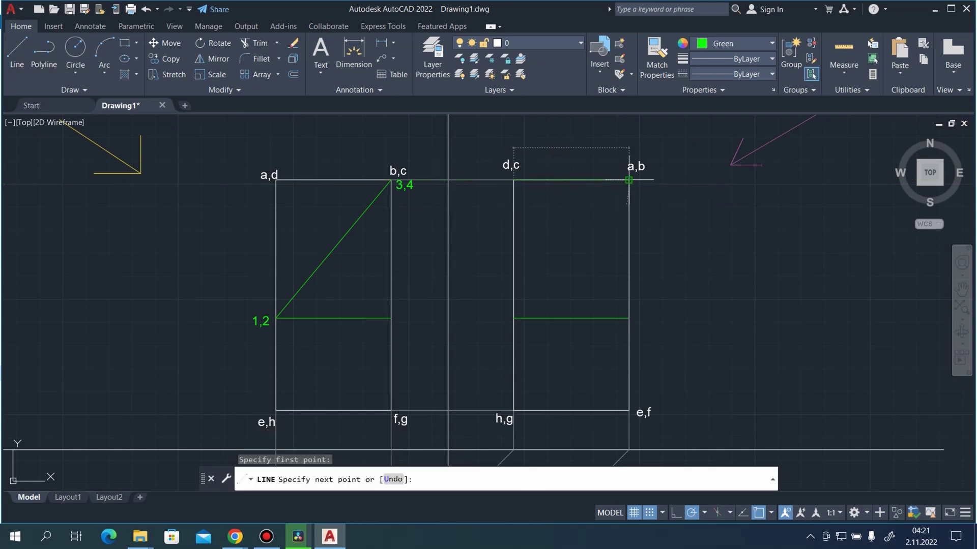
click(629, 180)
key(Escape)
click(717, 44)
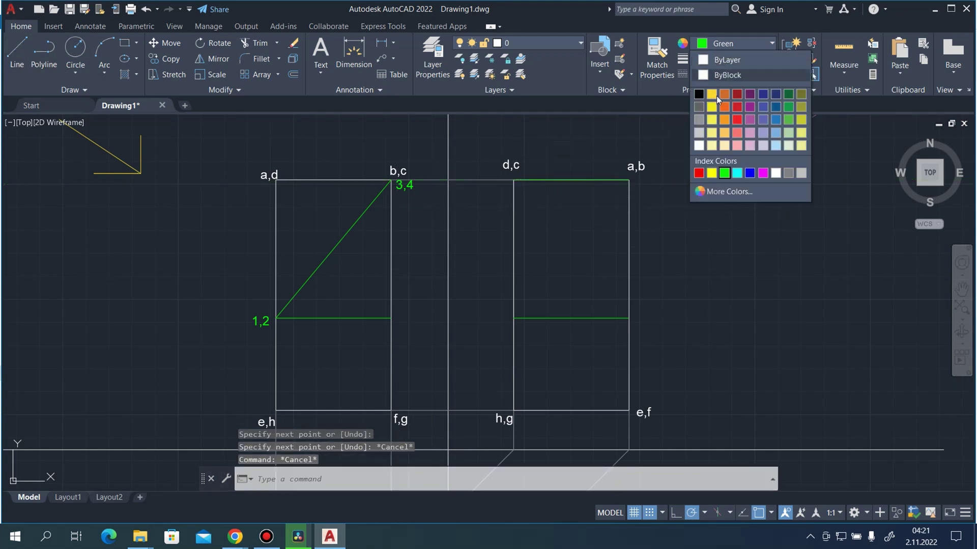
click(483, 206)
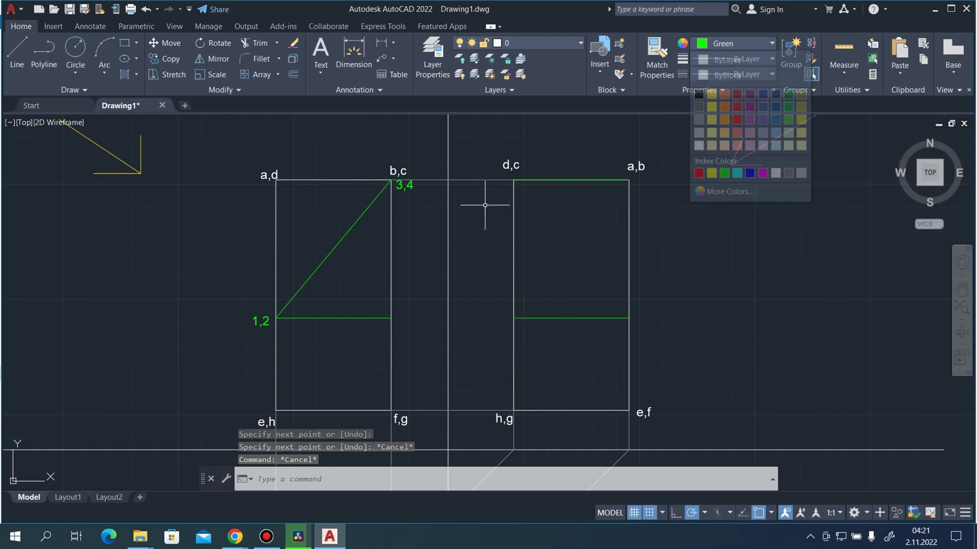
click(492, 202)
click(473, 168)
key(Escape)
Draw a grey (99,100,102) projection line between the front and side views at the height of point 1,2, and restore green as current colour.
click(718, 44)
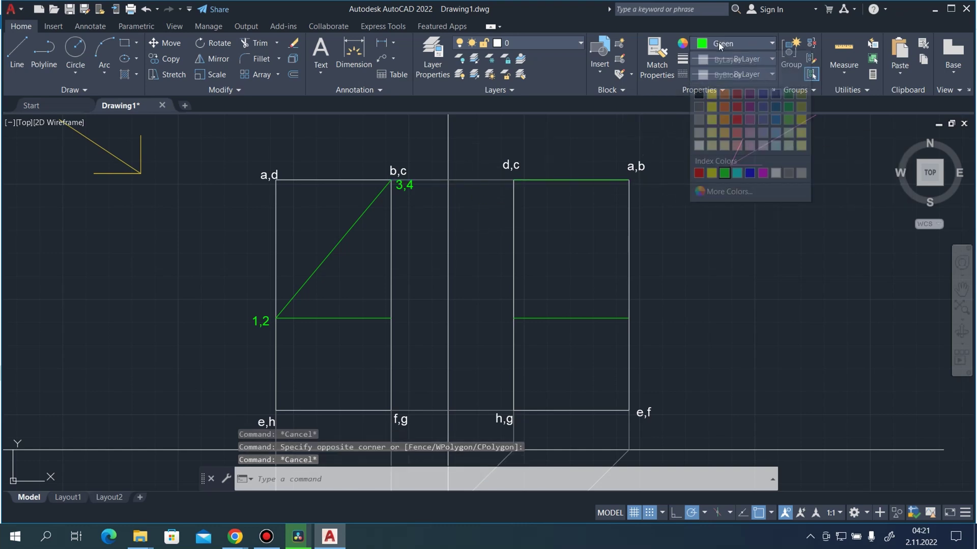
click(702, 107)
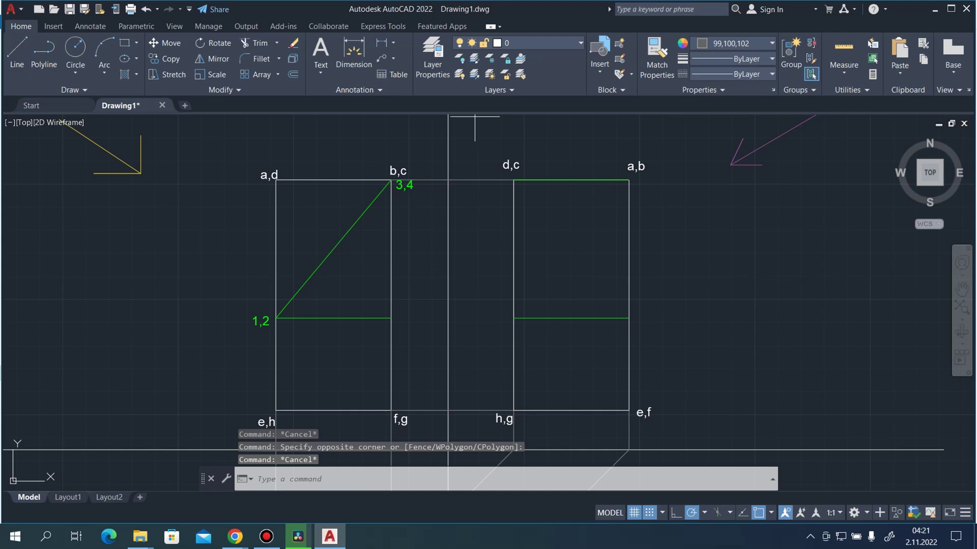
click(17, 51)
click(390, 318)
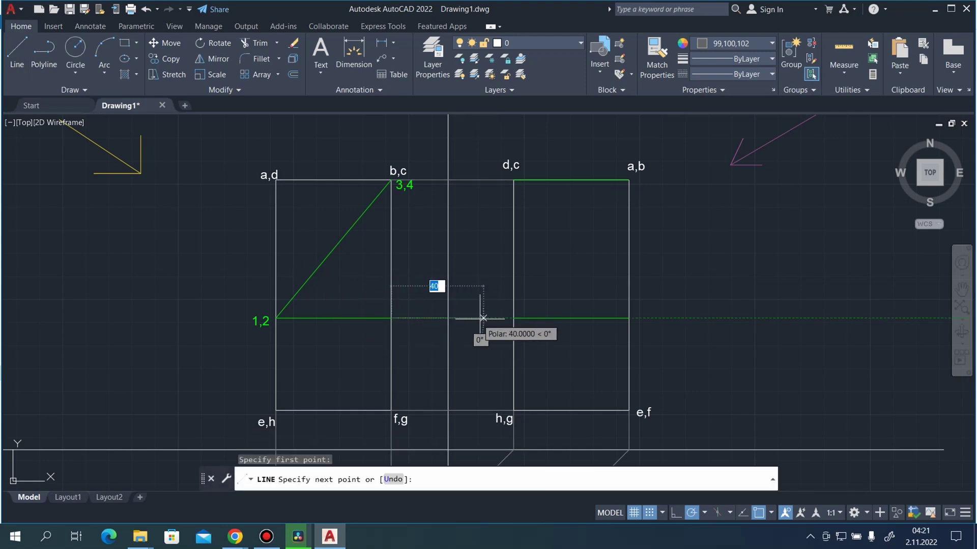
click(513, 318)
key(Escape)
key(Escape)
key(Escape)
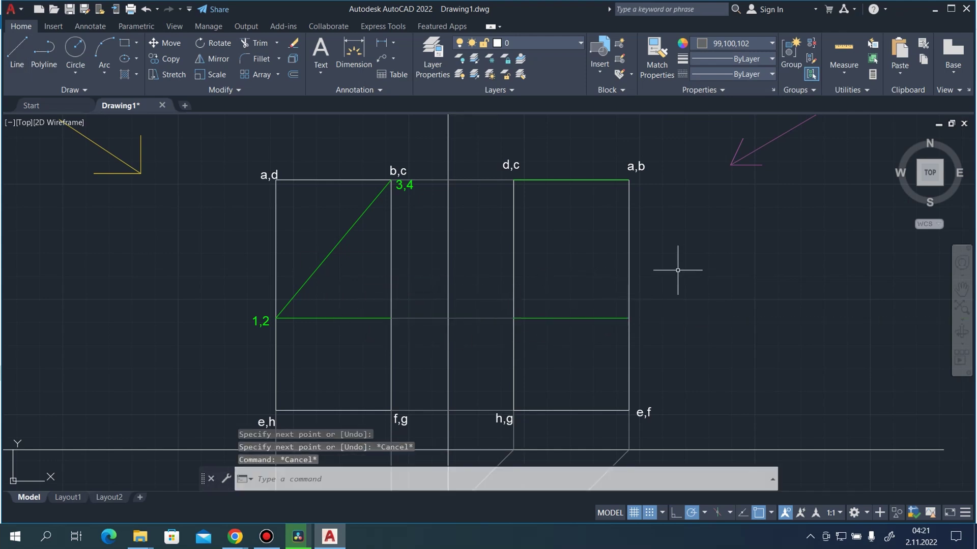
click(695, 46)
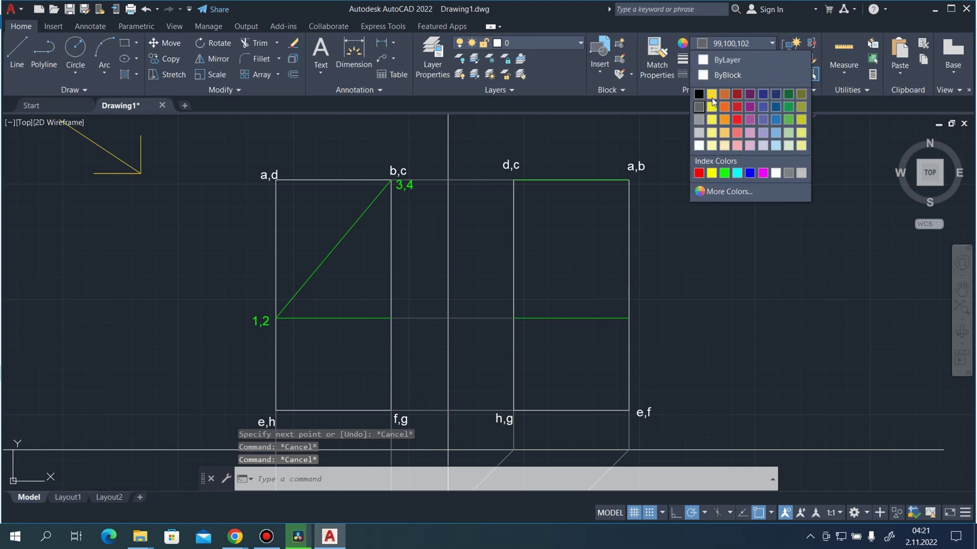
click(724, 172)
Compare the cut on the isometric prism with the orthographic views to match its points to the side view.
scroll(742, 211, down, 2)
scroll(635, 331, up, 2)
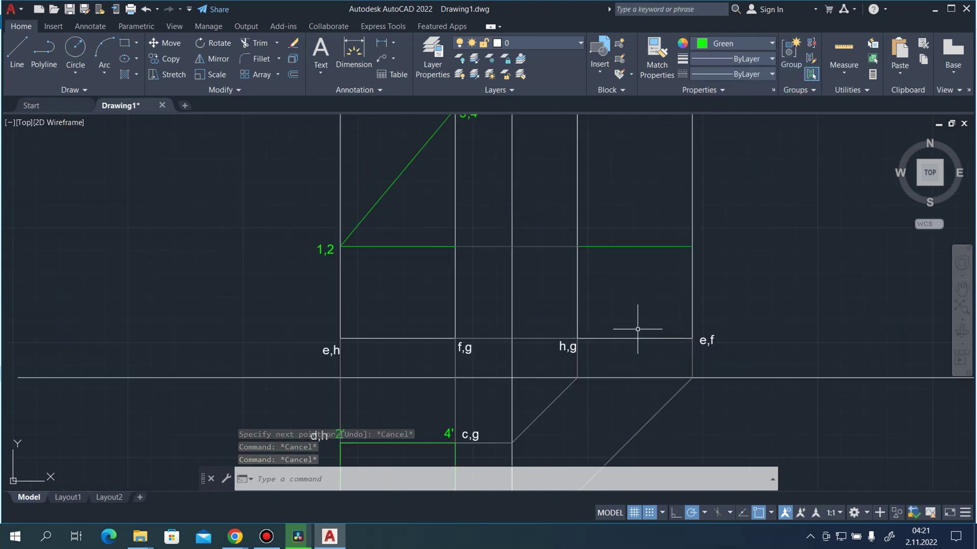
scroll(682, 315, down, 2)
scroll(523, 300, down, 2)
scroll(537, 296, up, 2)
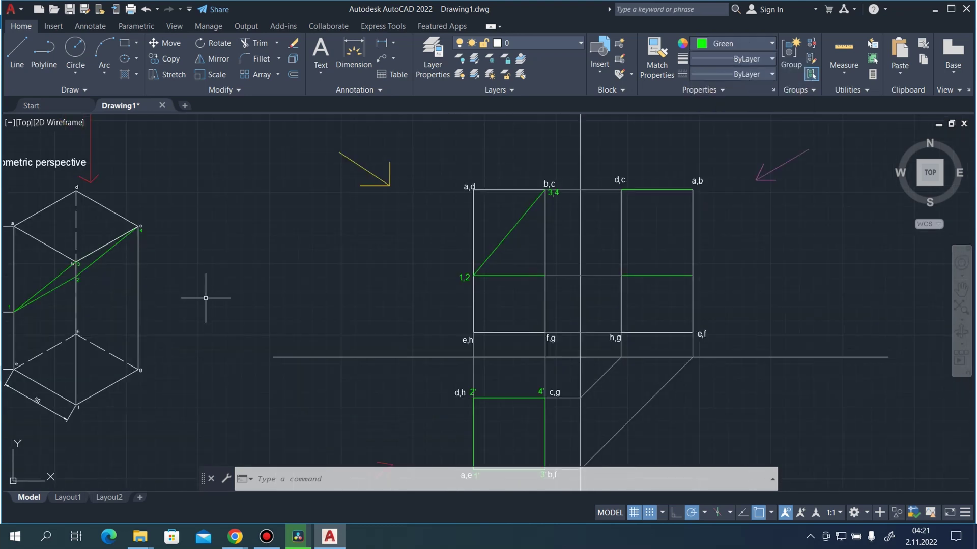
scroll(205, 298, down, 2)
scroll(143, 294, up, 2)
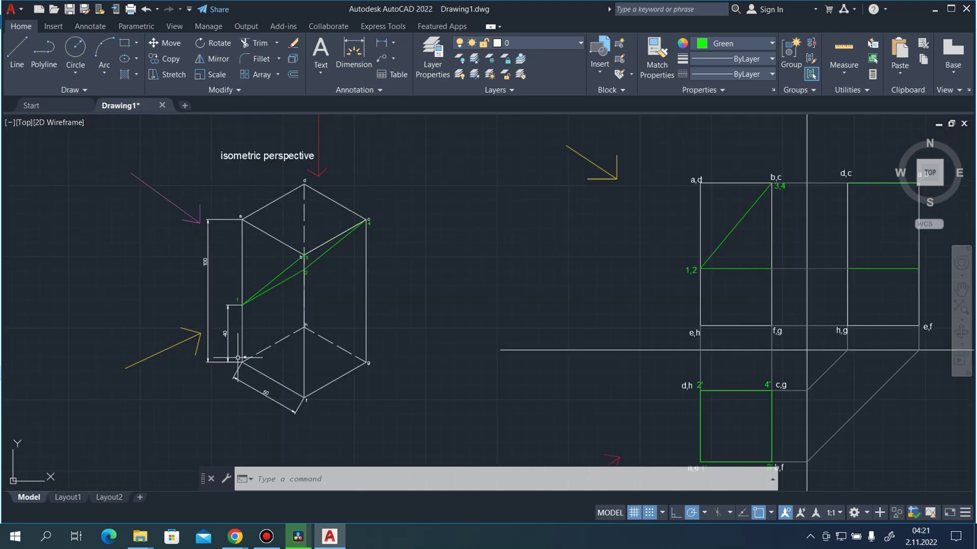
scroll(440, 333, down, 3)
scroll(800, 305, up, 3)
scroll(738, 178, up, 2)
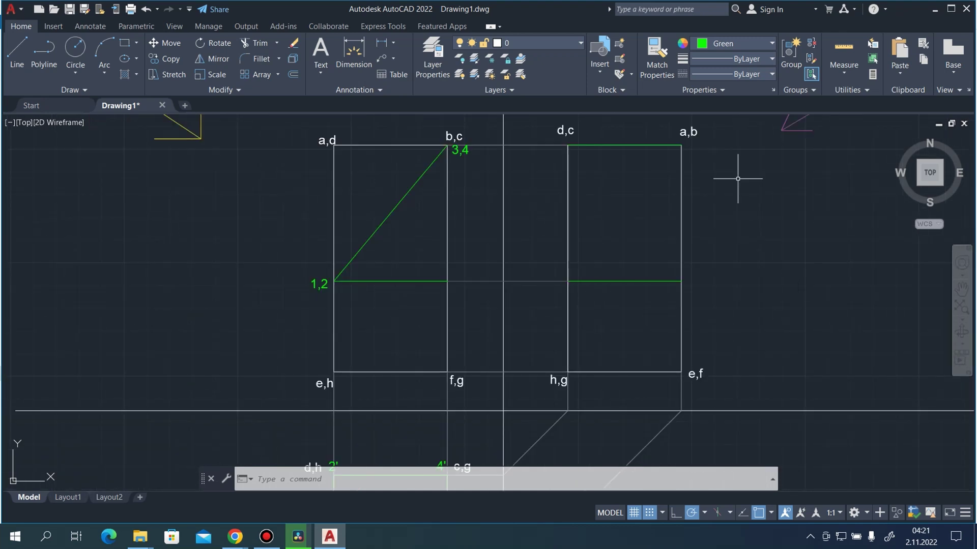
scroll(700, 326, down, 2)
scroll(636, 254, down, 2)
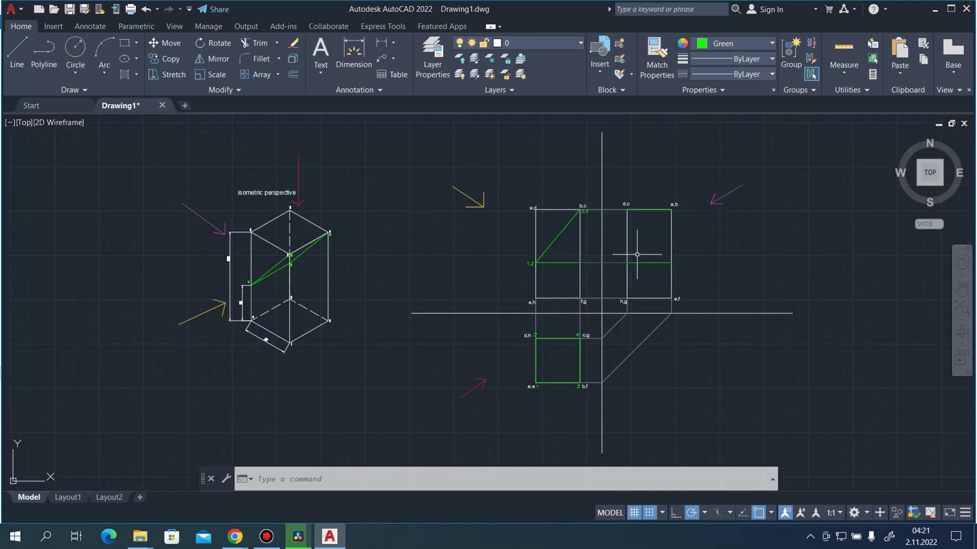
Copy the green label 1' from the square view to the a,b–e,f end of the side view's middle green line.
scroll(488, 452, up, 3)
scroll(450, 441, up, 2)
click(450, 440)
click(490, 401)
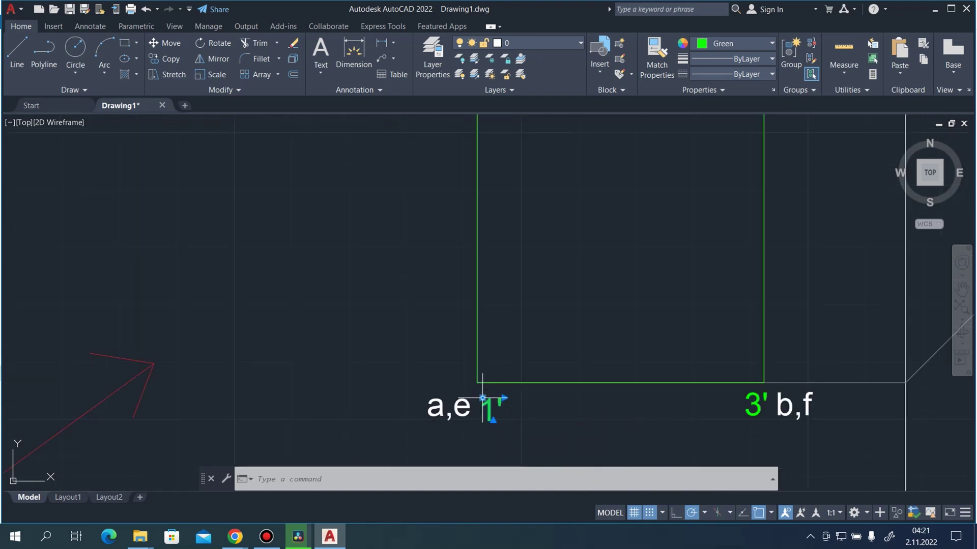
key(ctrl+c)
key(ctrl+v)
scroll(457, 376, down, 2)
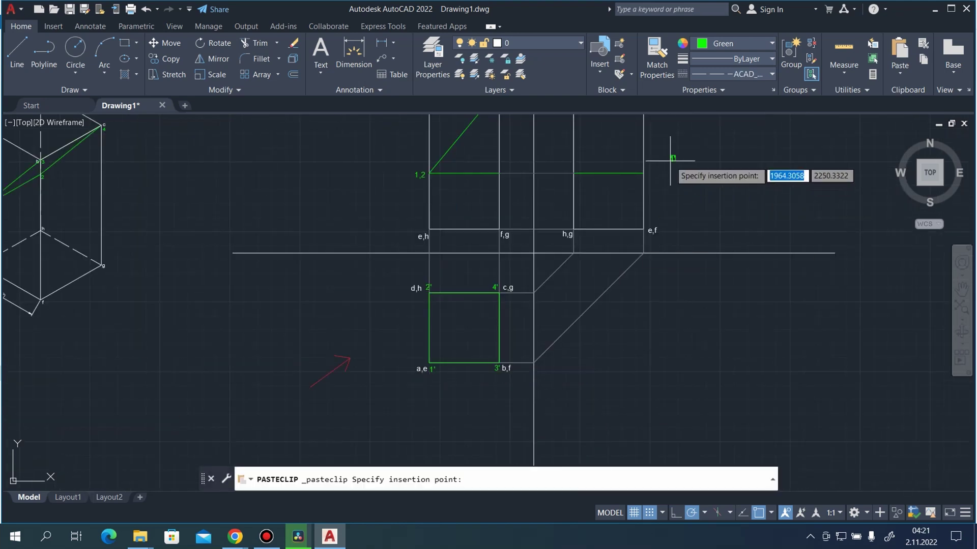
scroll(656, 158, up, 3)
click(629, 181)
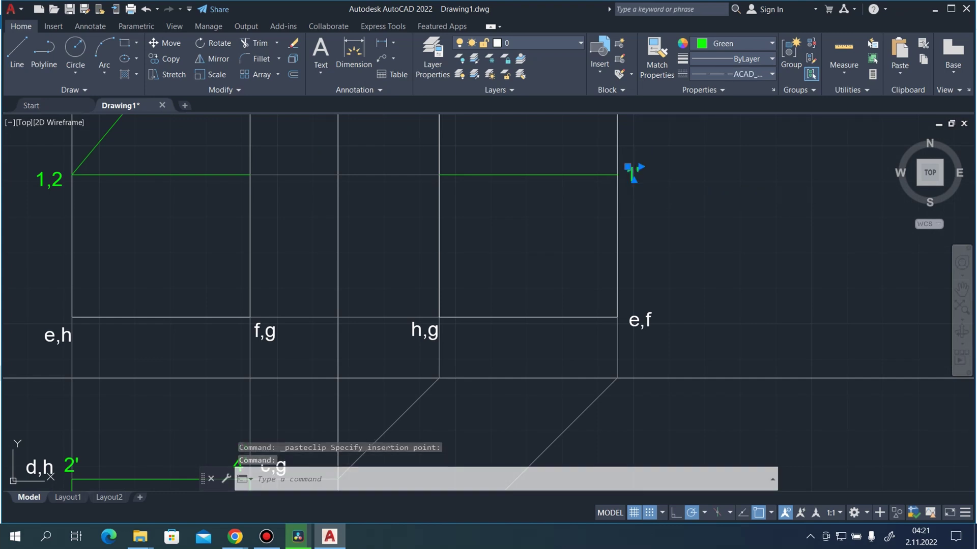
Change the copied label beside the side view's a,b–e,f edge to 1''.
double_click(632, 174)
scroll(713, 225, down, 2)
scroll(668, 186, up, 3)
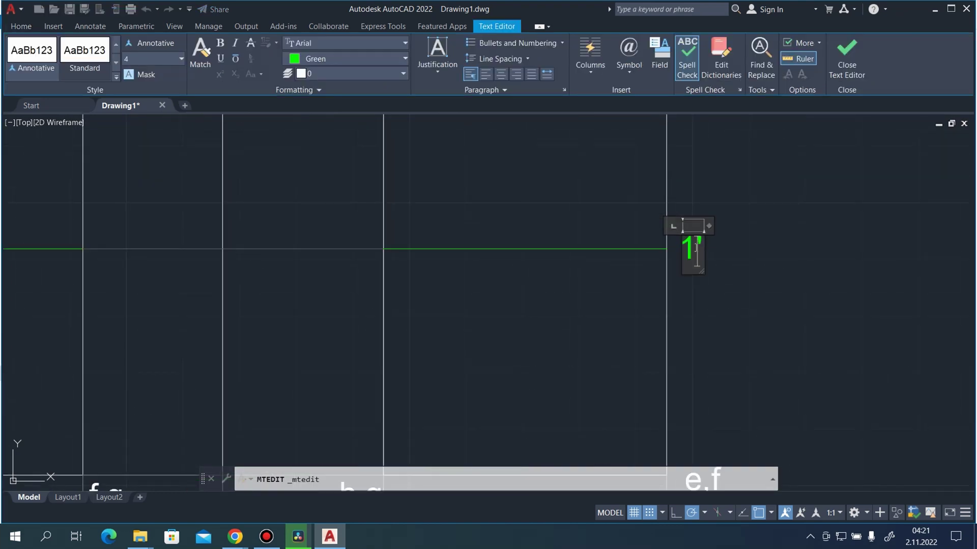
key(BackSpace)
key(BackSpace)
text(2')
key(BackSpace)
key(BackSpace)
text(1')
click(856, 59)
scroll(530, 311, down, 5)
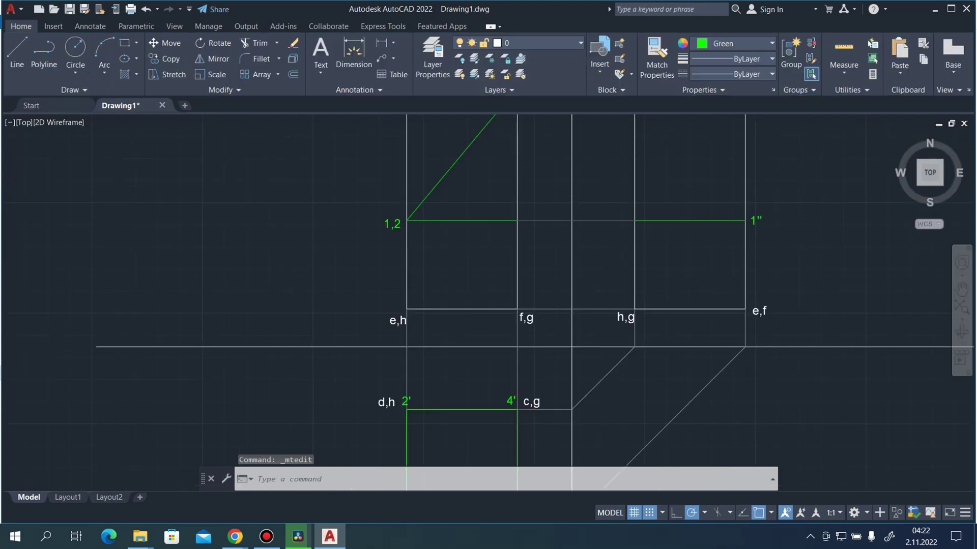
Copy the label 1'' to the d,c–h,g end of the side view's middle green line.
scroll(374, 250, up, 4)
scroll(454, 192, down, 3)
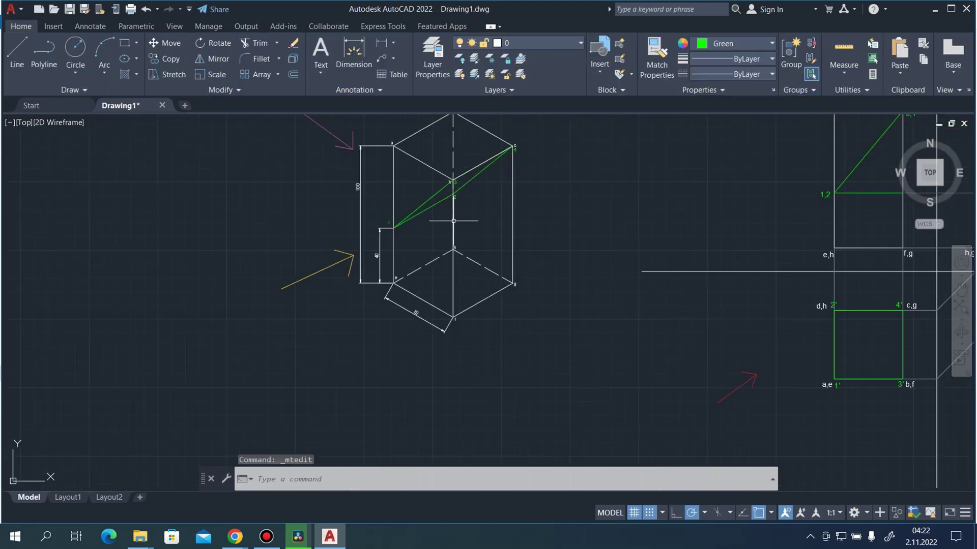
scroll(466, 148, up, 2)
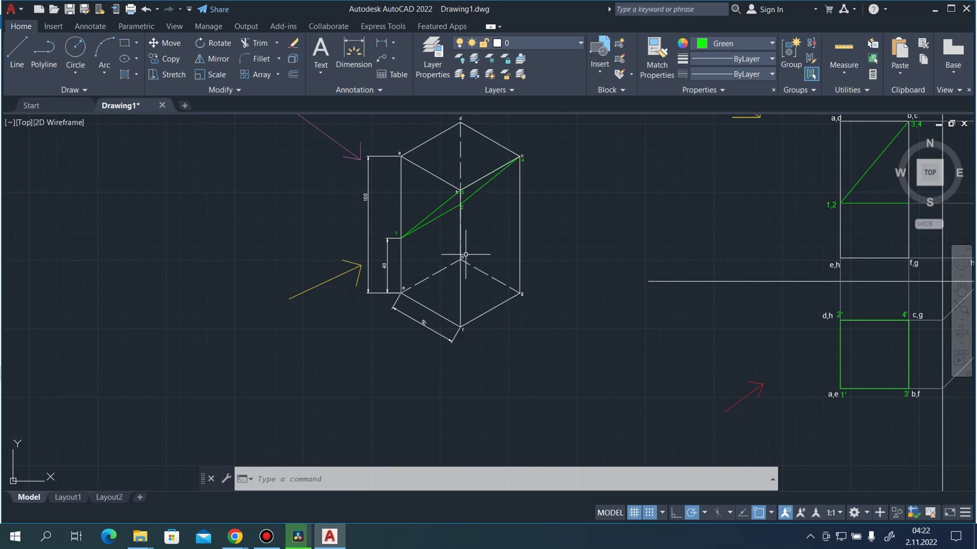
scroll(399, 221, down, 2)
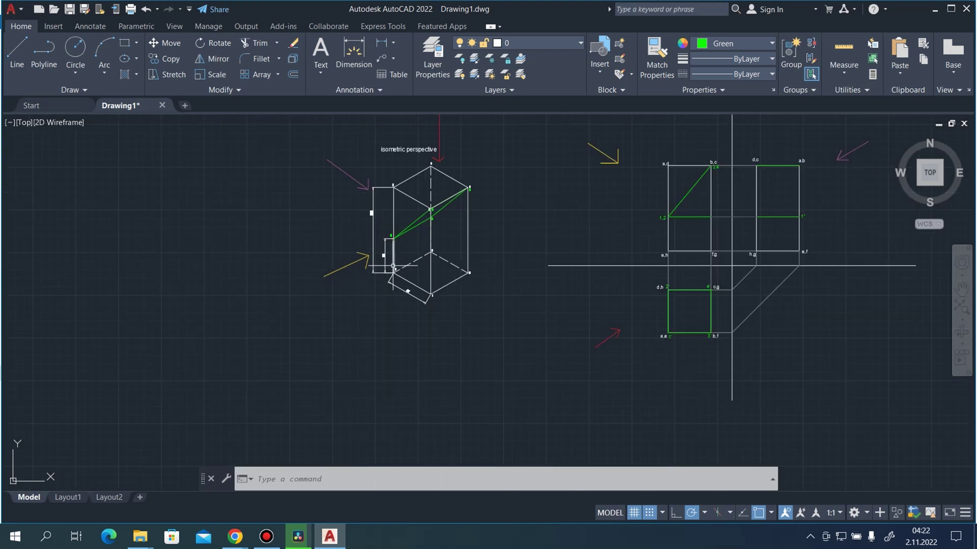
scroll(780, 207, up, 3)
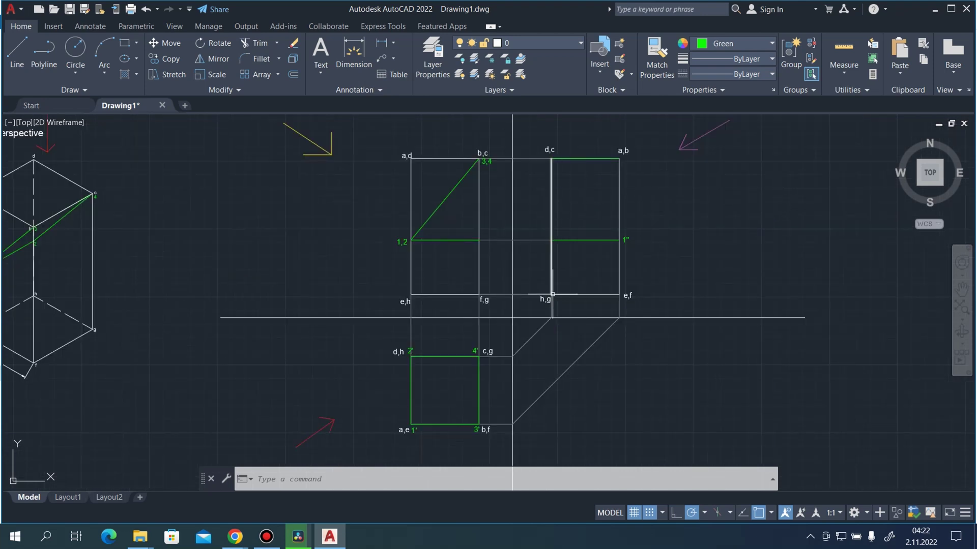
scroll(557, 244, up, 2)
click(670, 235)
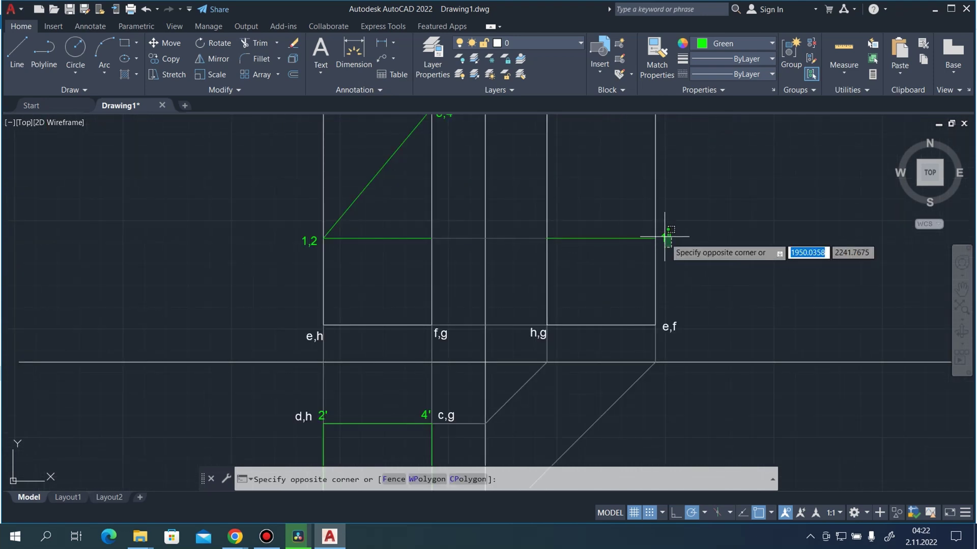
click(661, 226)
key(ctrl+c)
scroll(552, 252, up, 2)
key(ctrl+v)
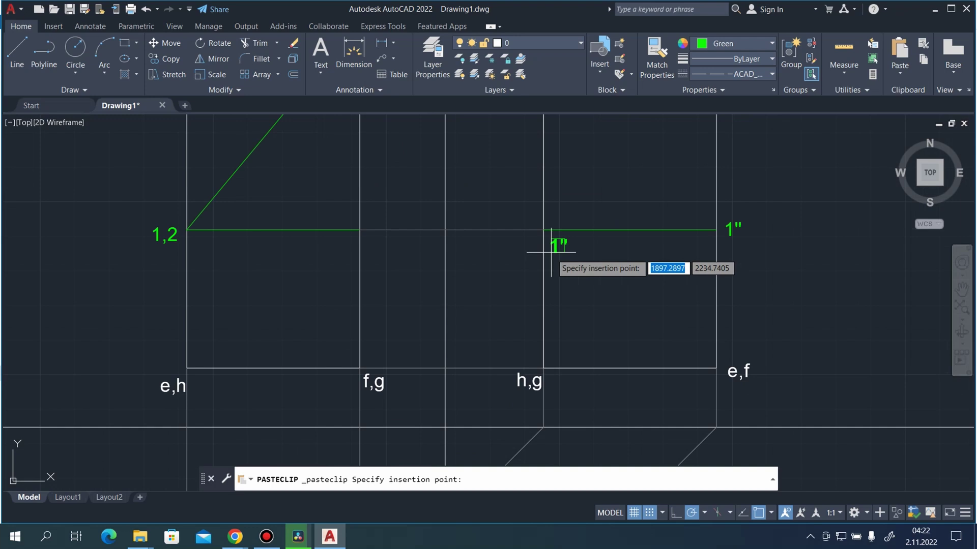
click(523, 238)
Change the copied label beside the side view's d,c–h,g edge to 2''.
scroll(533, 234, up, 3)
click(524, 228)
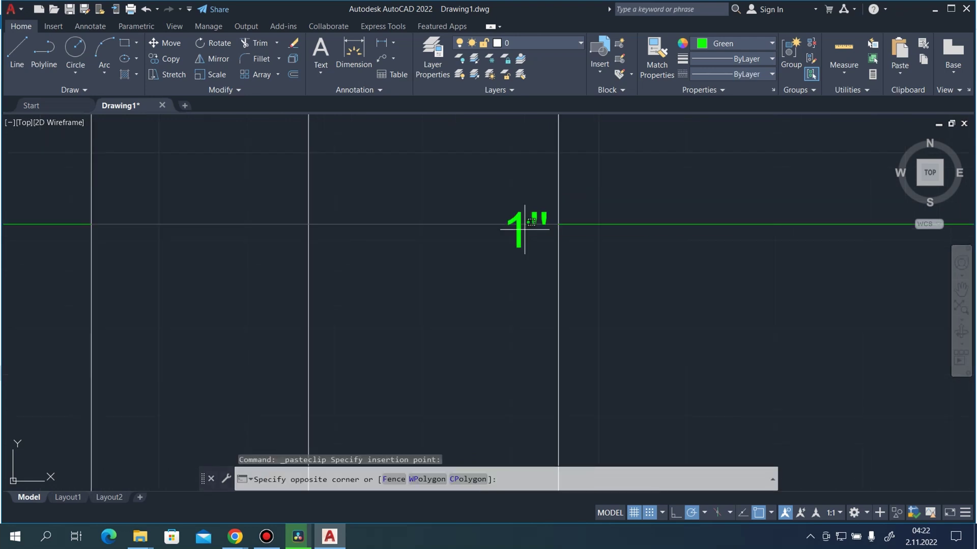
click(517, 226)
double_click(526, 232)
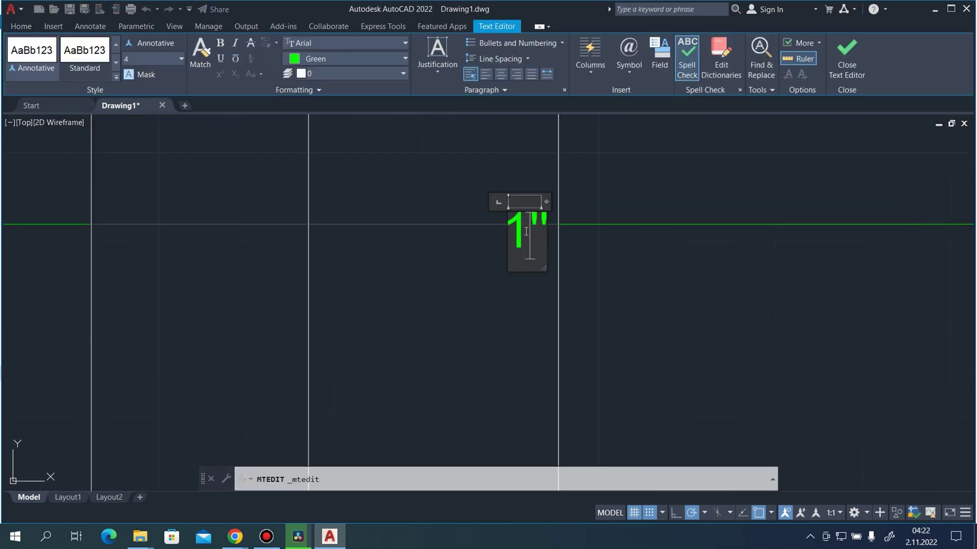
key(BackSpace)
text(2)
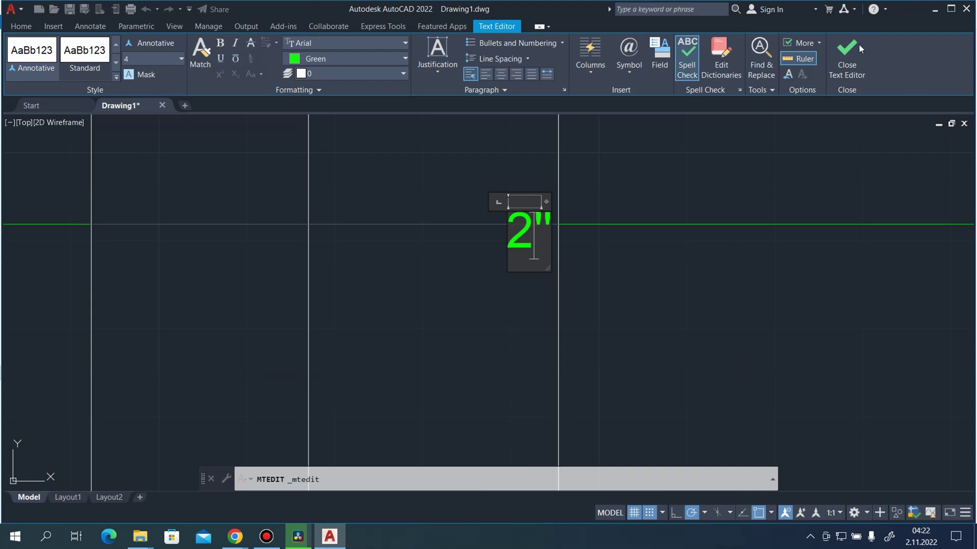
click(846, 53)
scroll(702, 266, down, 6)
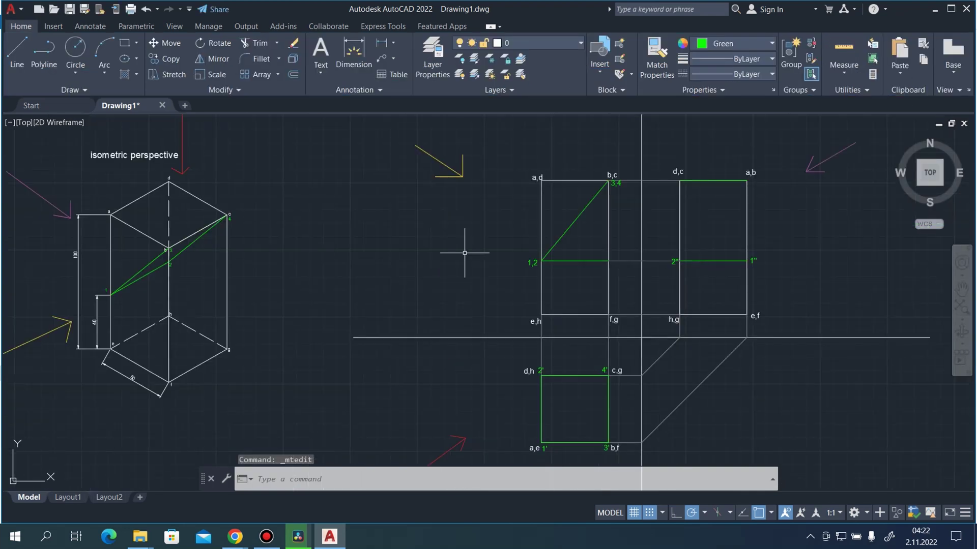
Copy the label 1'' beside corner a,b of the side view and change the copy to 3''.
scroll(102, 258, up, 3)
scroll(214, 252, down, 2)
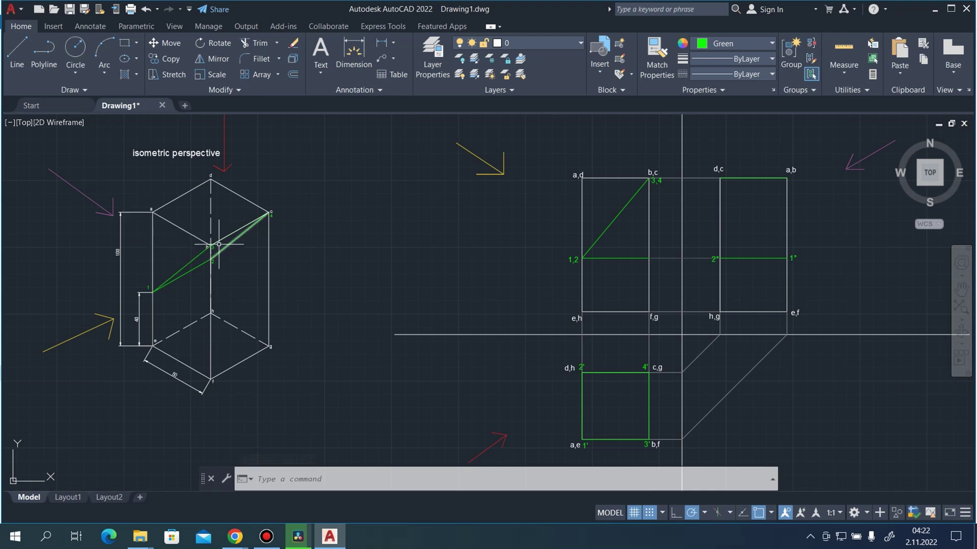
scroll(708, 229, up, 2)
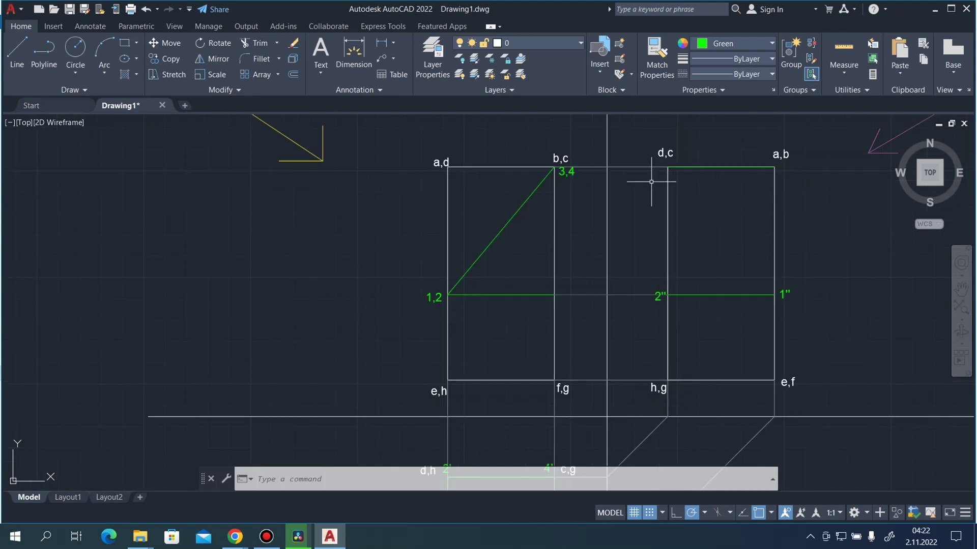
click(793, 290)
click(768, 284)
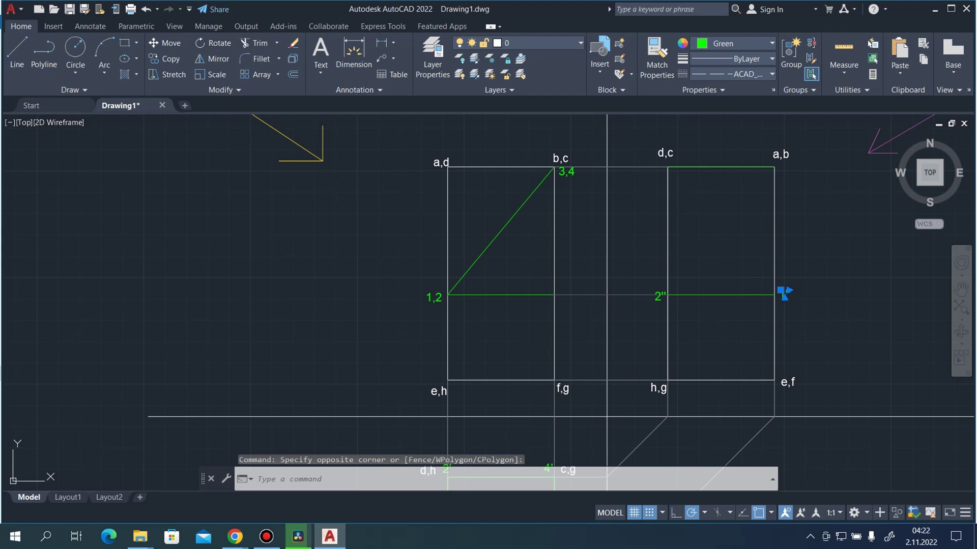
key(ctrl+c)
key(ctrl+v)
scroll(815, 170, up, 4)
click(733, 167)
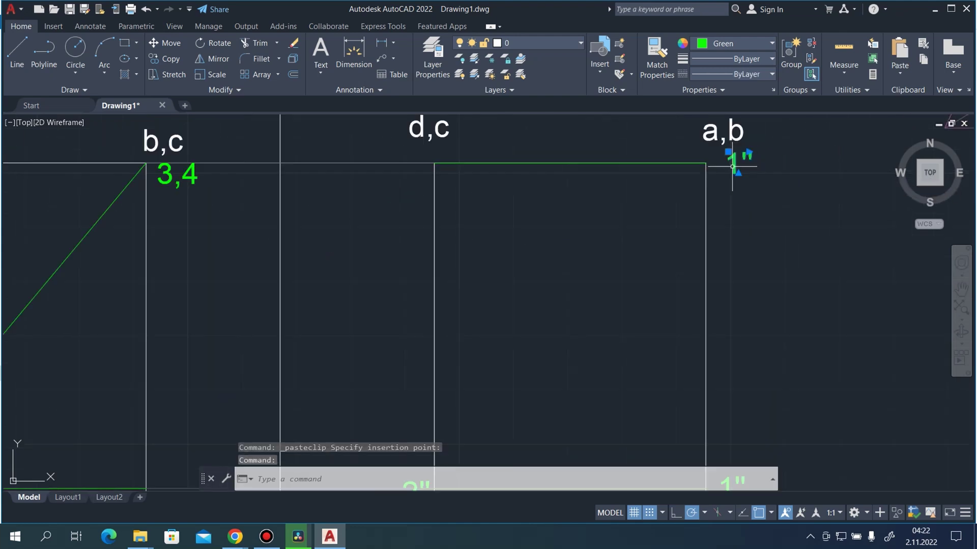
double_click(740, 165)
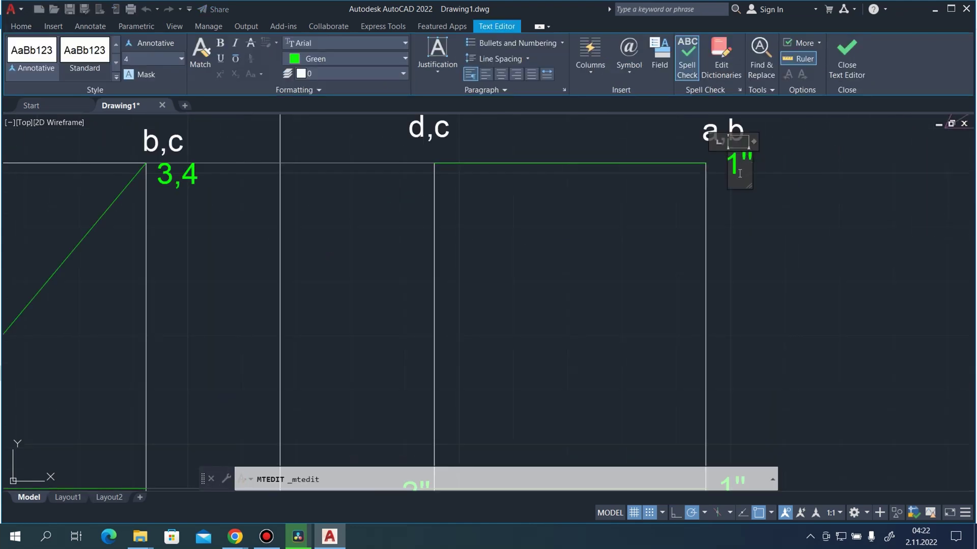
click(846, 56)
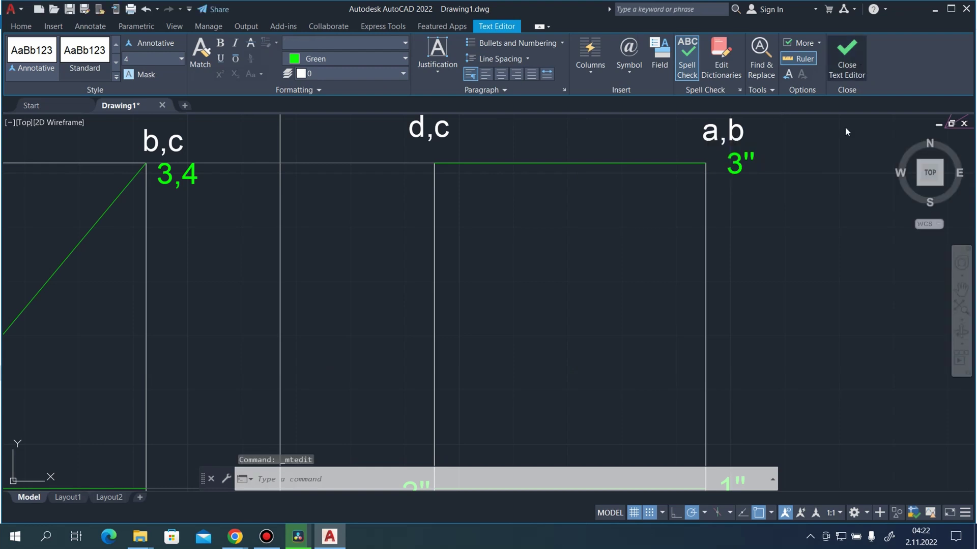
Copy the label 3'' beside corner d,c of the side view and change the copy to 4''.
key(ctrl+c)
key(ctrl+v)
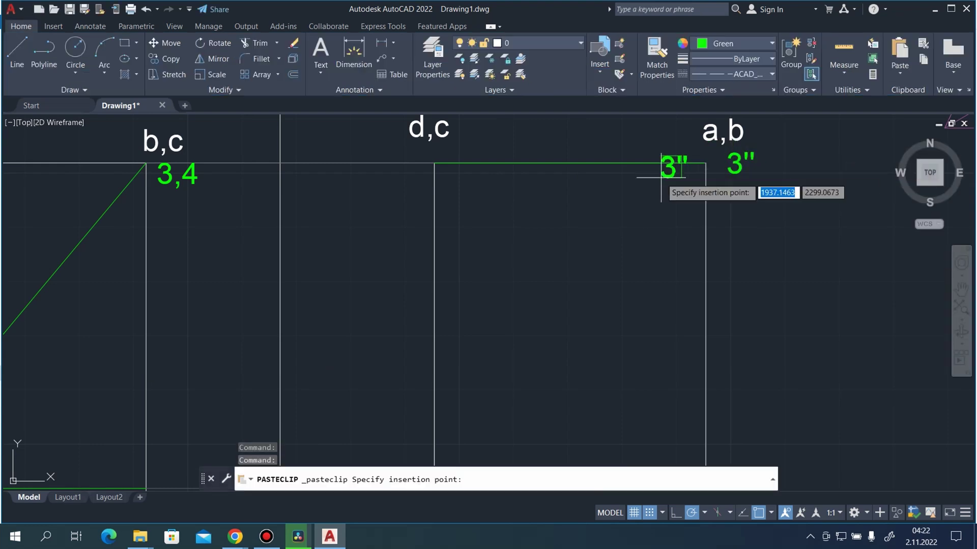
click(401, 184)
click(403, 175)
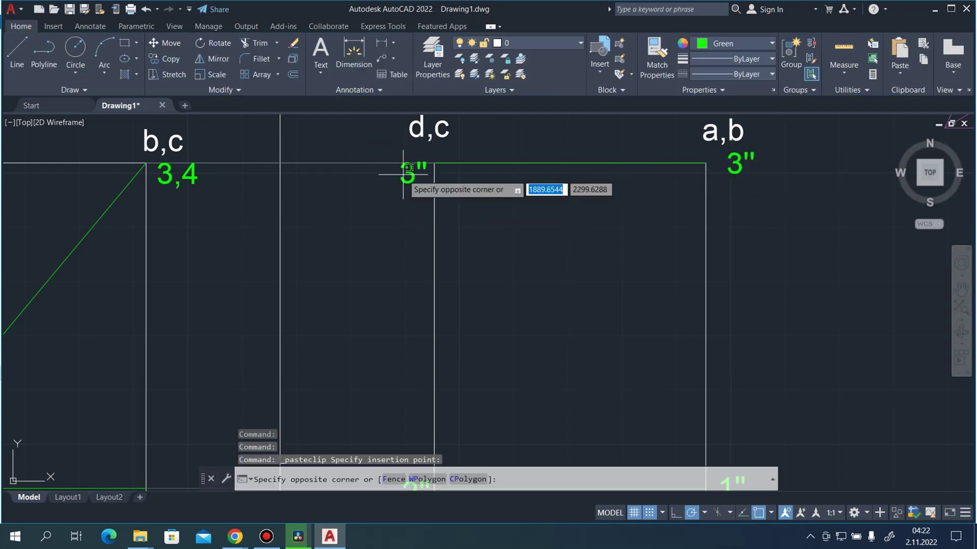
key(Escape)
double_click(413, 175)
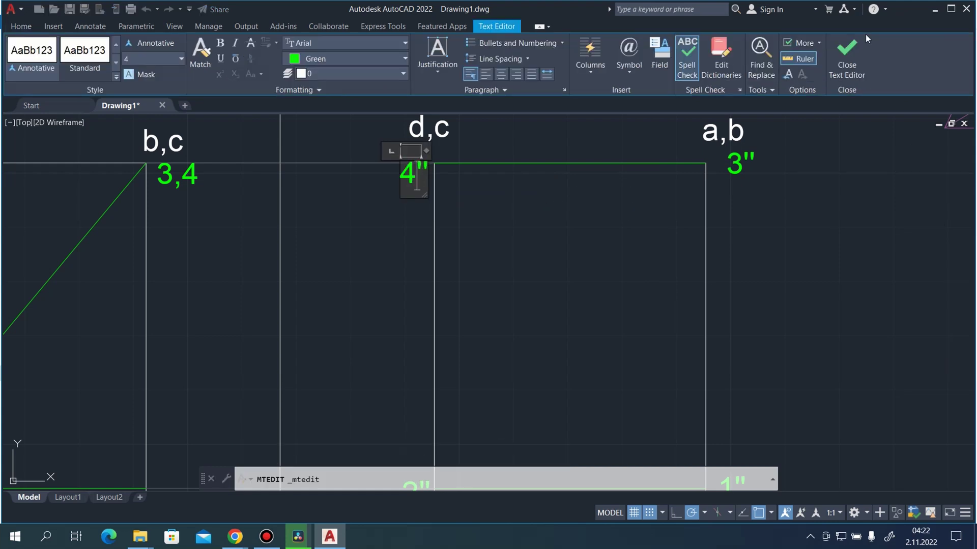
click(846, 58)
scroll(738, 203, down, 4)
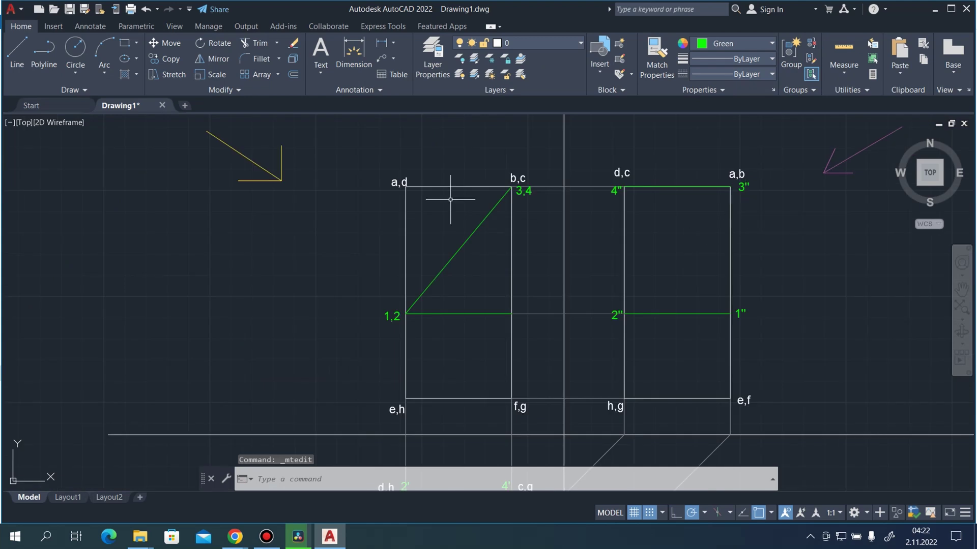
Draw a green line from point 4'' to point 2'' along the d,c–h,g edge of the side view.
click(16, 51)
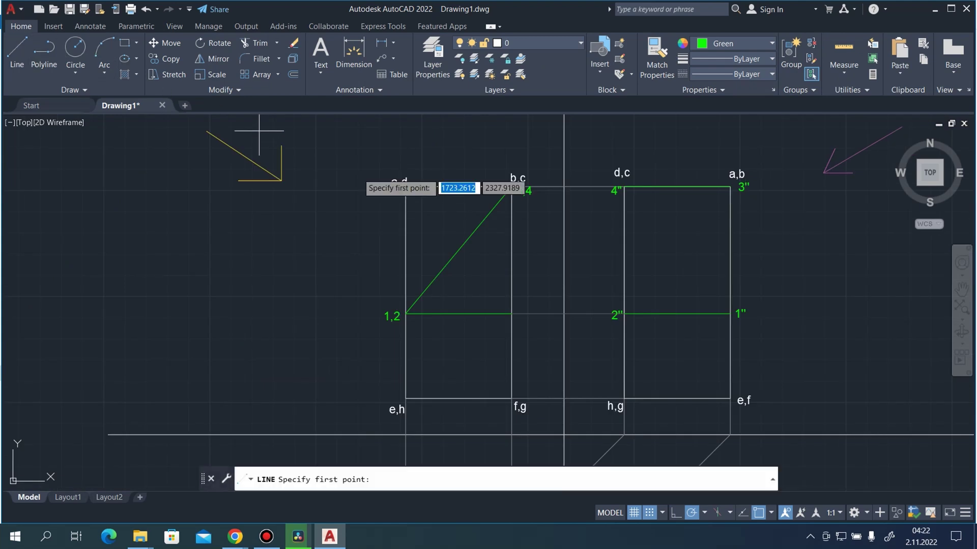
click(624, 188)
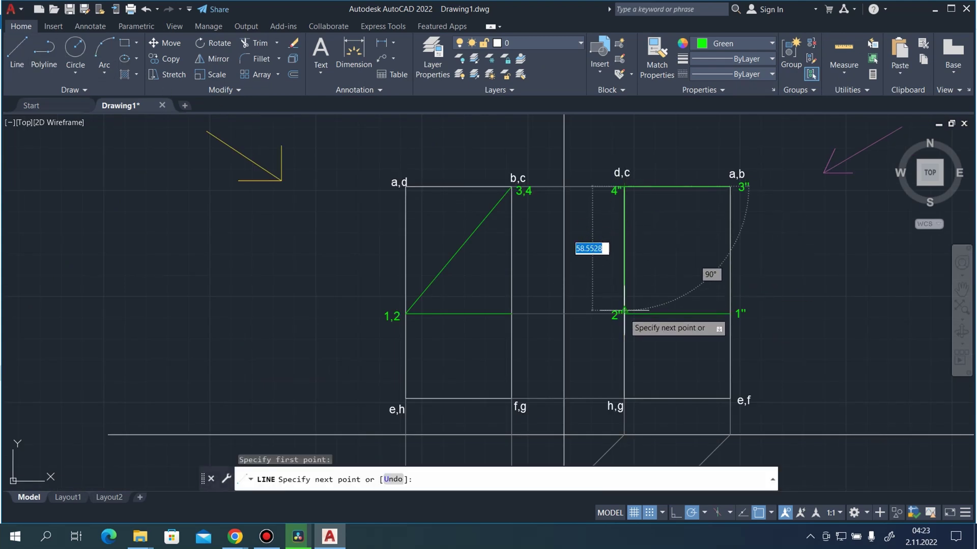
scroll(624, 313, up, 4)
click(624, 311)
key(Escape)
key(Escape)
scroll(610, 254, down, 4)
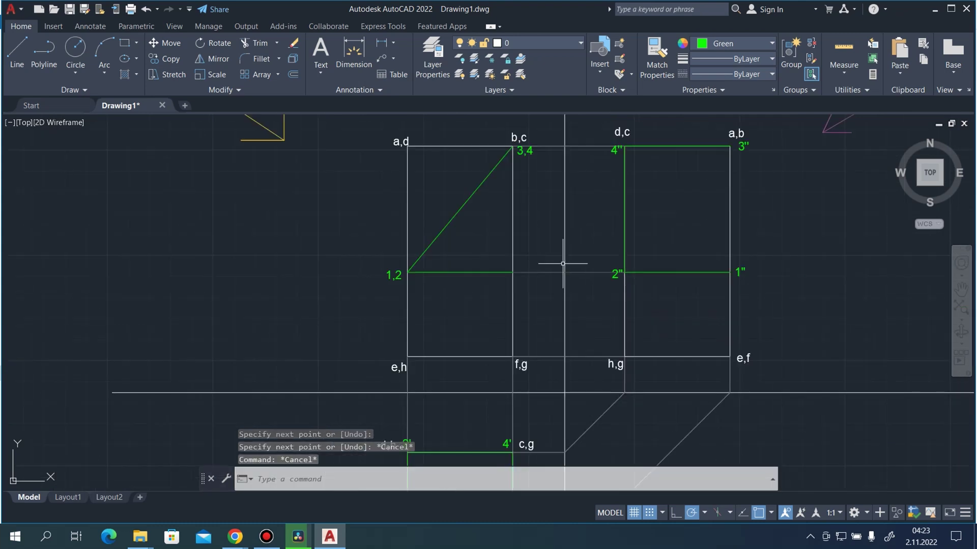
Draw a green line from point 3'' to point 1'' along the a,b–e,f edge of the side view.
click(17, 51)
scroll(741, 196, up, 2)
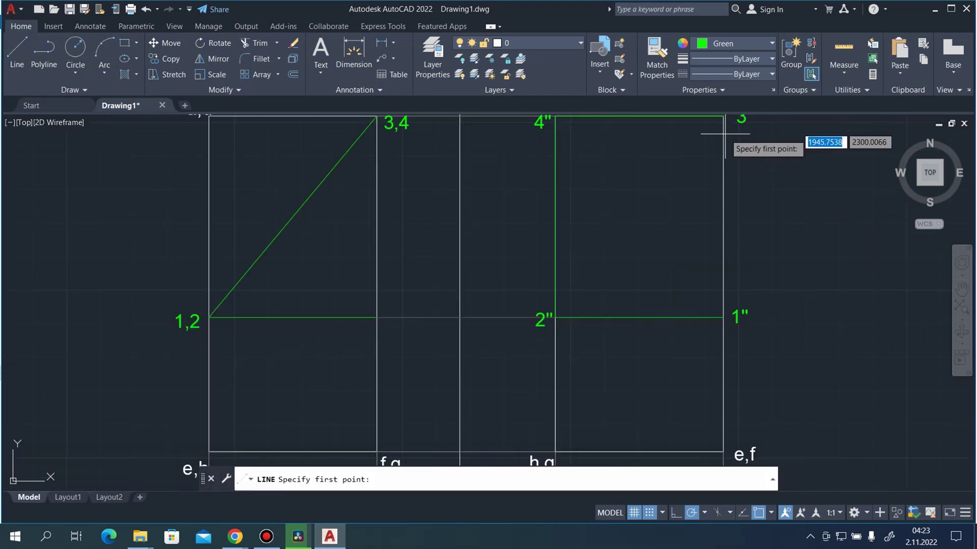
scroll(743, 218, down, 2)
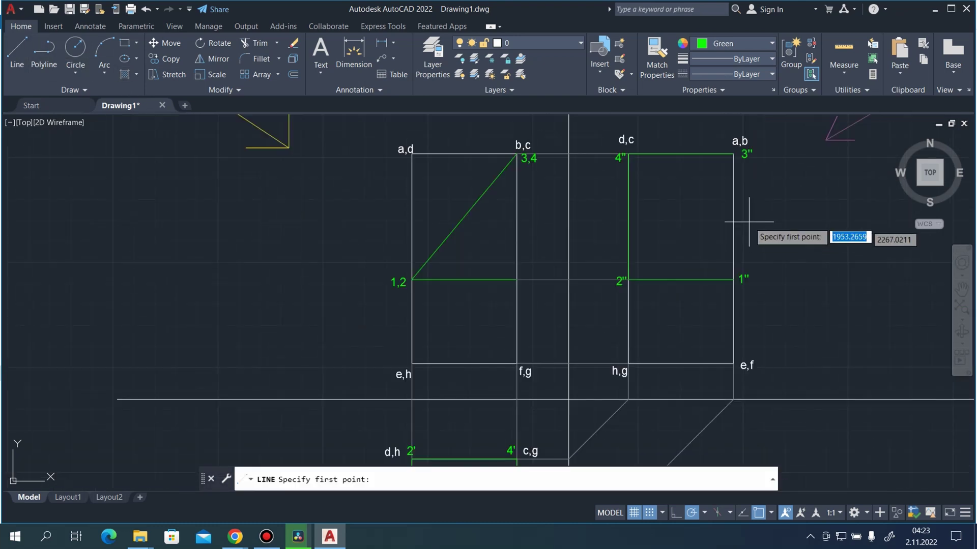
scroll(740, 170, up, 2)
click(728, 144)
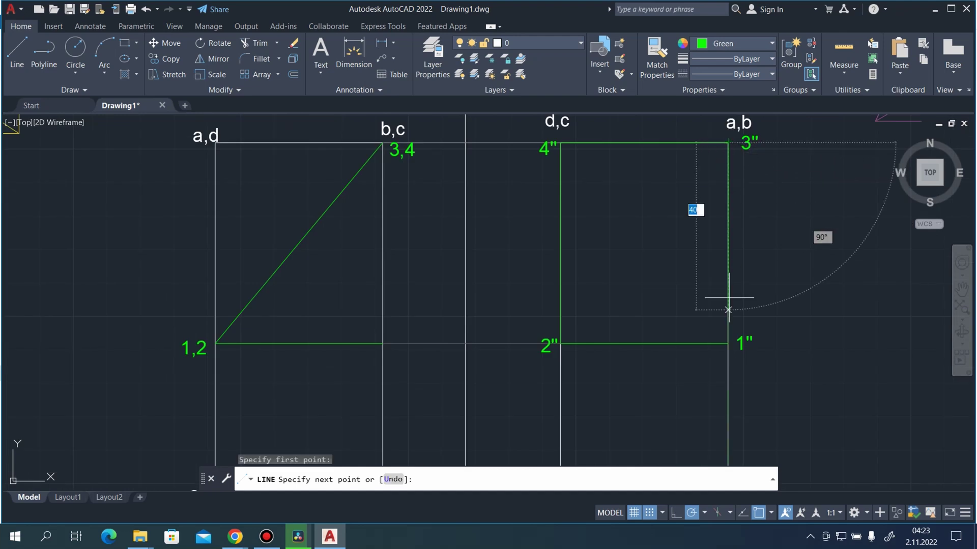
click(728, 343)
key(Escape)
key(Escape)
scroll(780, 270, down, 2)
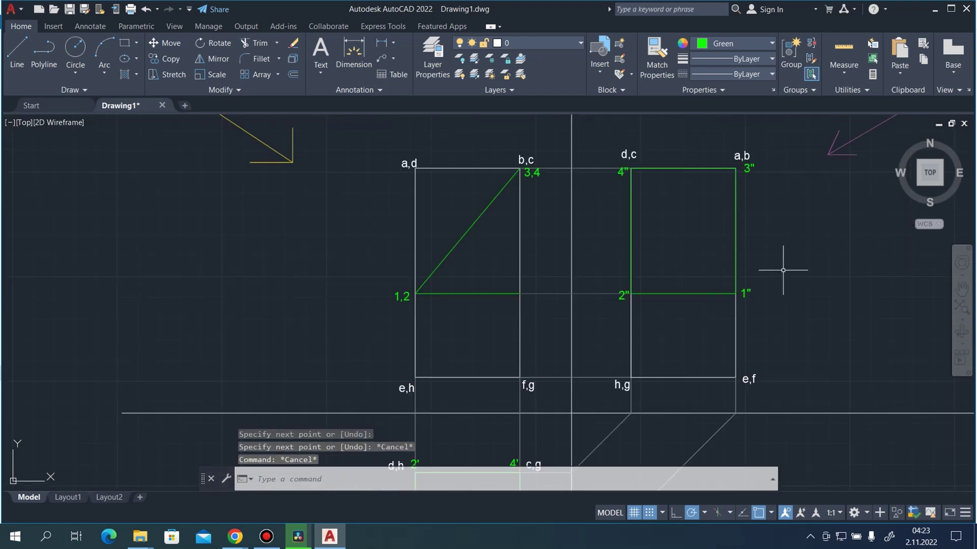
Hatch the side view's rectangle 1''-2''-4''-3'' with the ANSI31 pattern.
scroll(813, 331, up, 2)
scroll(813, 331, down, 2)
scroll(749, 237, down, 2)
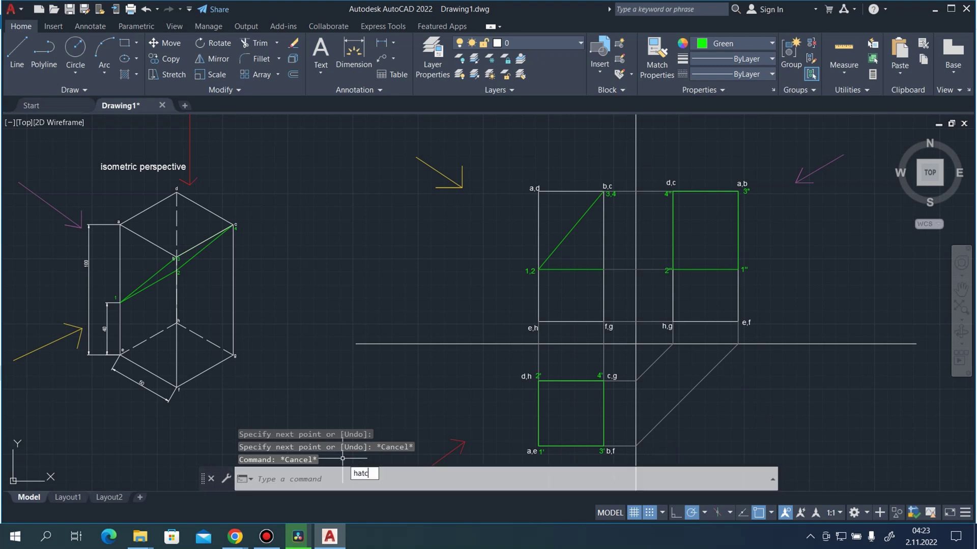
text(hatc)
key(Escape)
text(hatch)
key(Return)
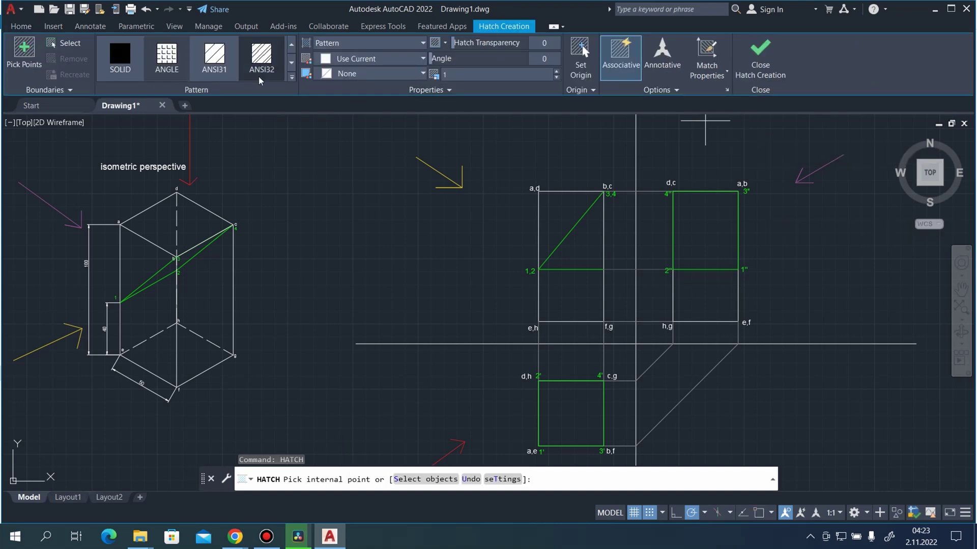
click(227, 67)
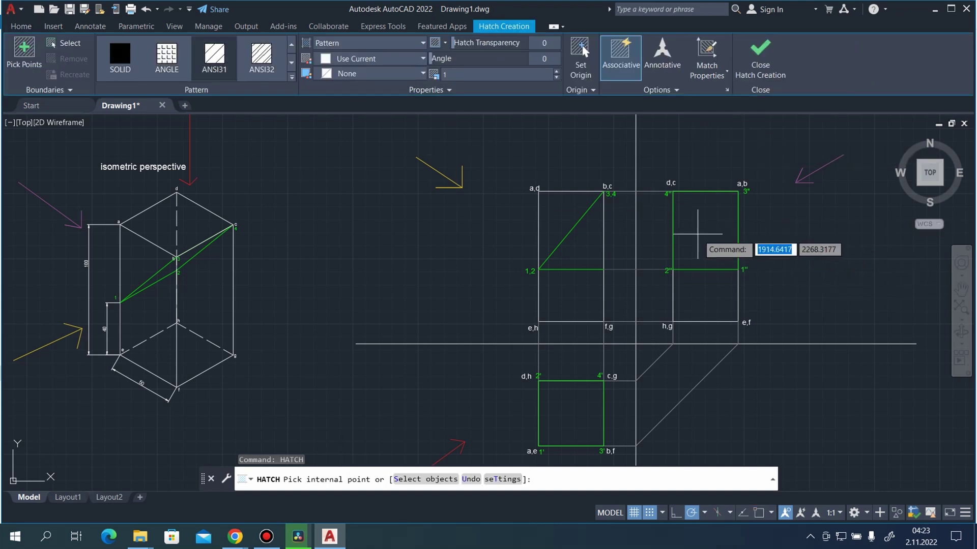
click(700, 224)
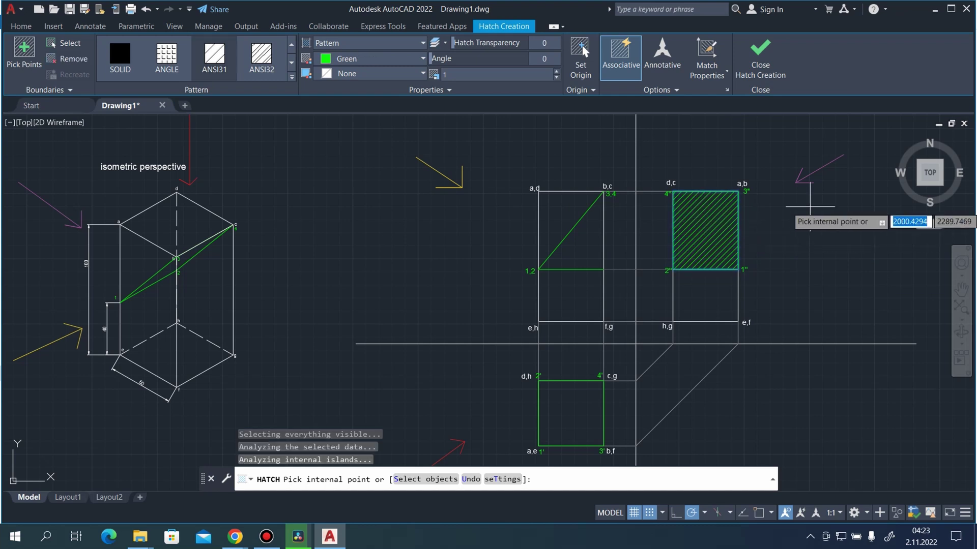
Add the top view's square 1'-2'-4'-3' to the ANSI31 hatch.
scroll(809, 208, down, 2)
scroll(627, 366, up, 2)
click(660, 336)
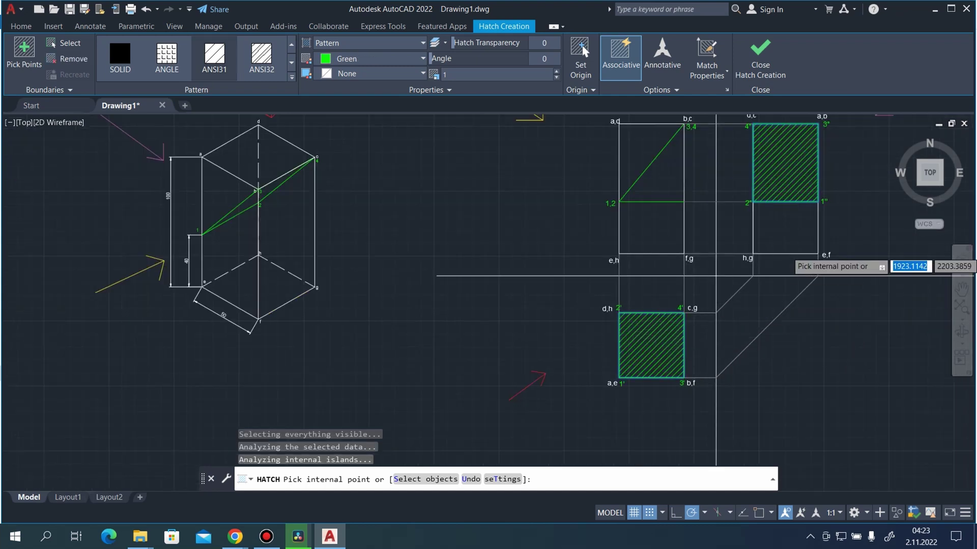
Hatch both parts of the cut 1-2-3-4 on the isometric prism and finish the hatch.
scroll(741, 204, down, 2)
scroll(458, 213, up, 3)
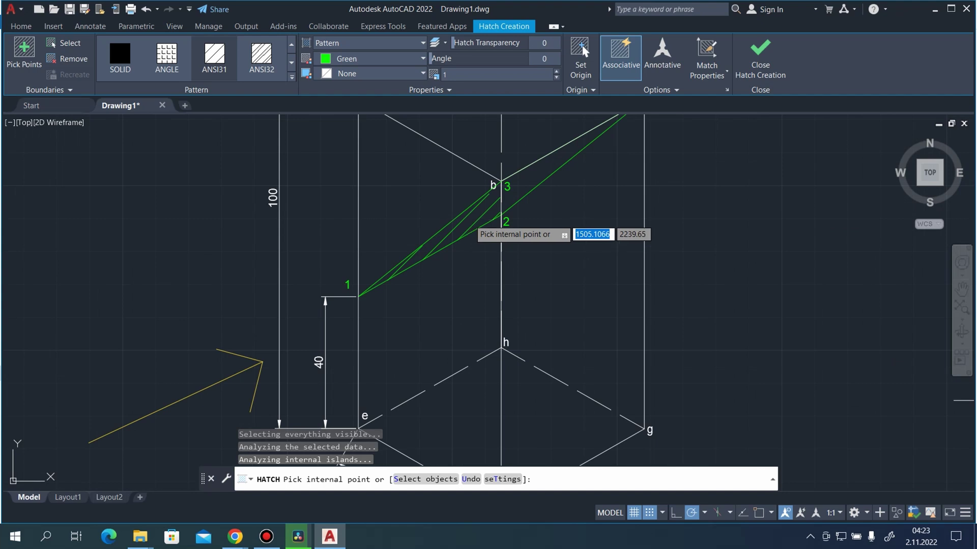
click(532, 173)
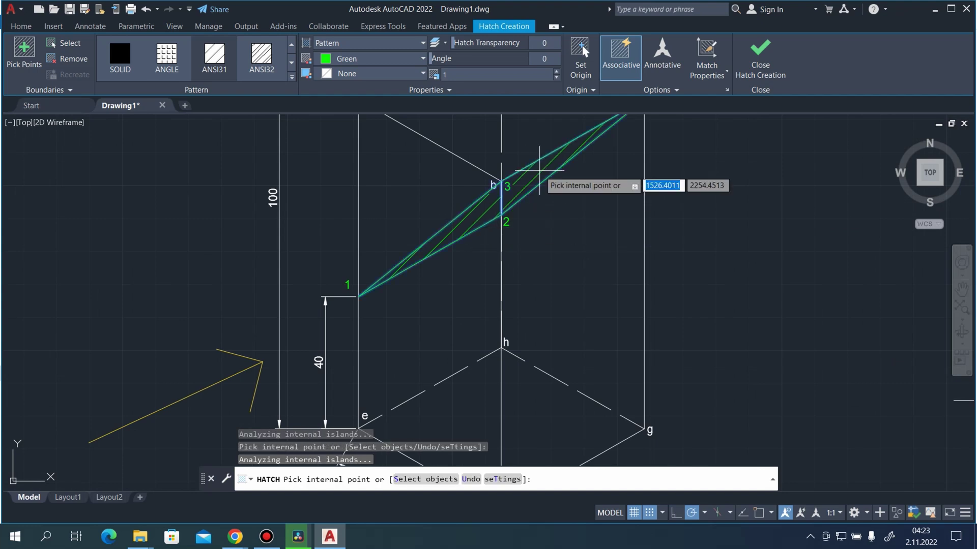
click(760, 56)
scroll(541, 256, down, 5)
scroll(560, 270, up, 1)
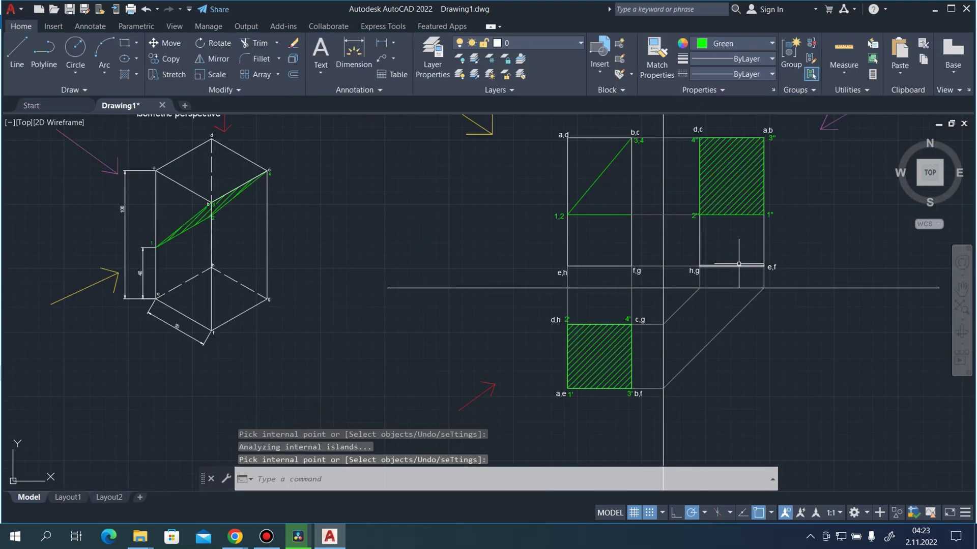
Change the horizontal green line at 1,2 in the front view to the grey colour 99,100,102.
scroll(686, 224, up, 2)
key(Return)
click(551, 214)
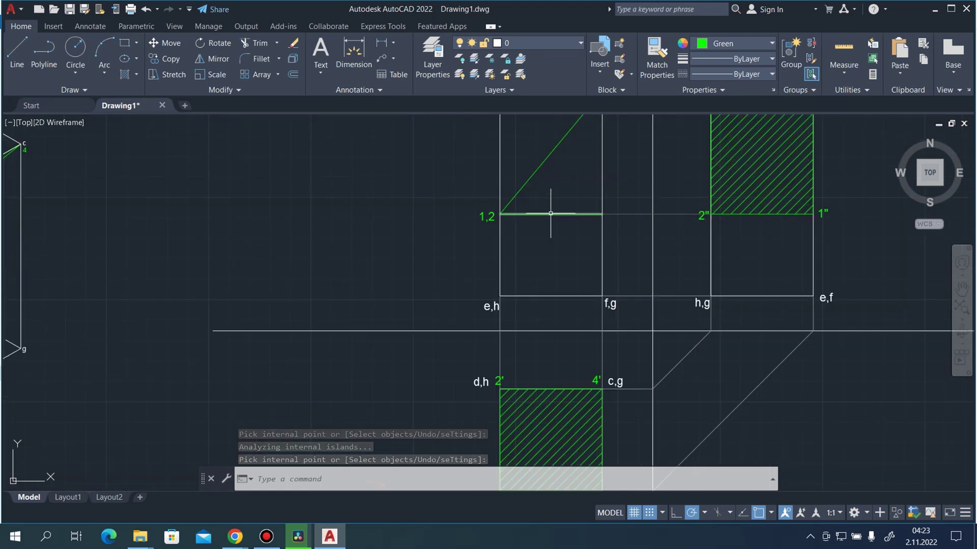
key(Escape)
key(Escape)
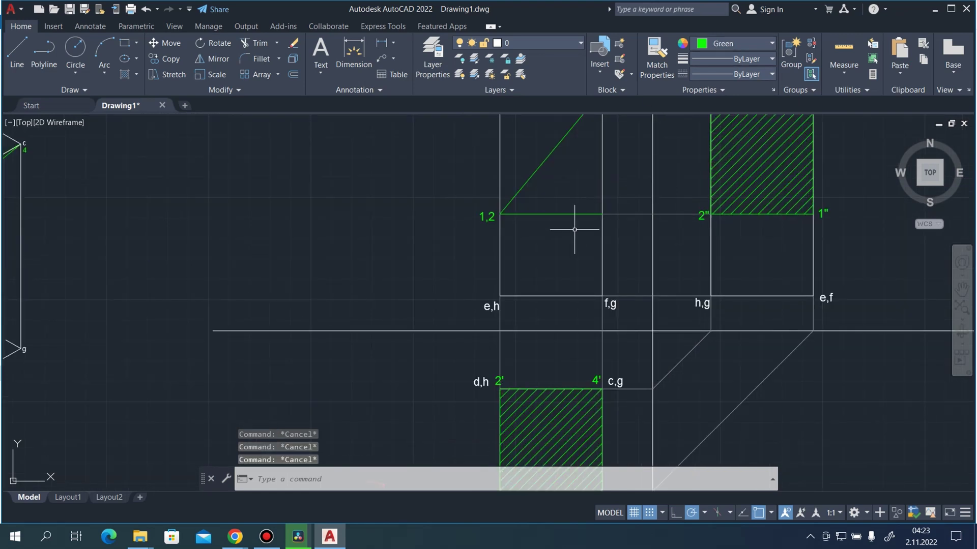
drag(573, 225, 561, 204)
click(706, 45)
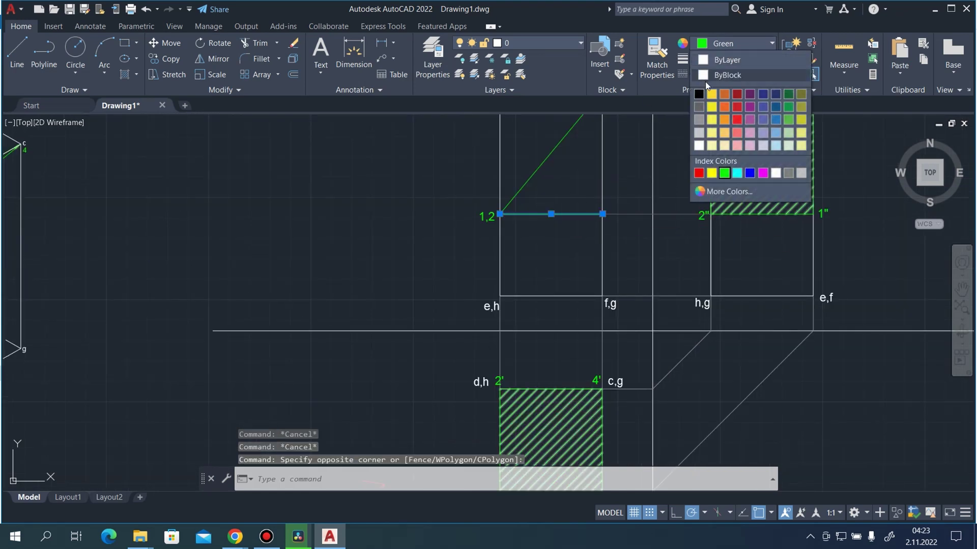
click(699, 107)
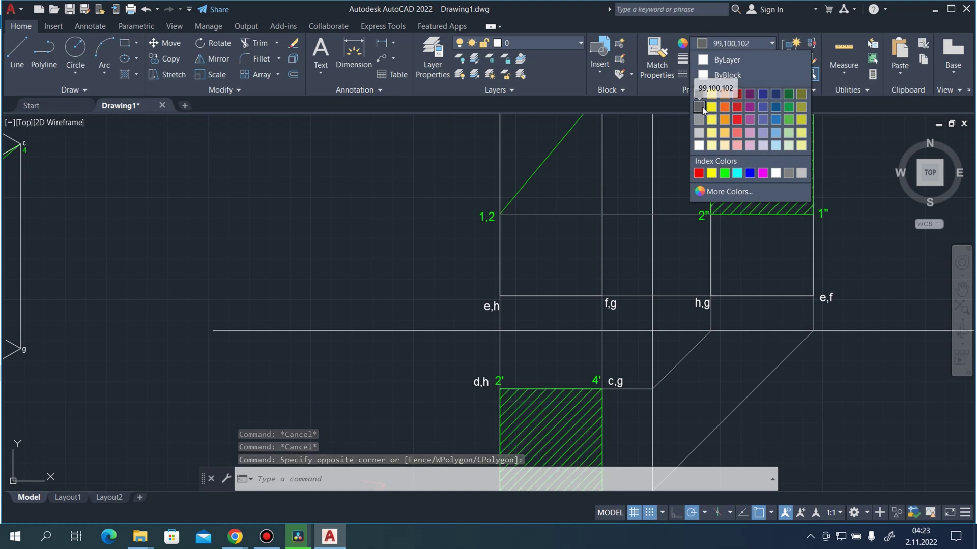
key(Escape)
scroll(718, 233, down, 2)
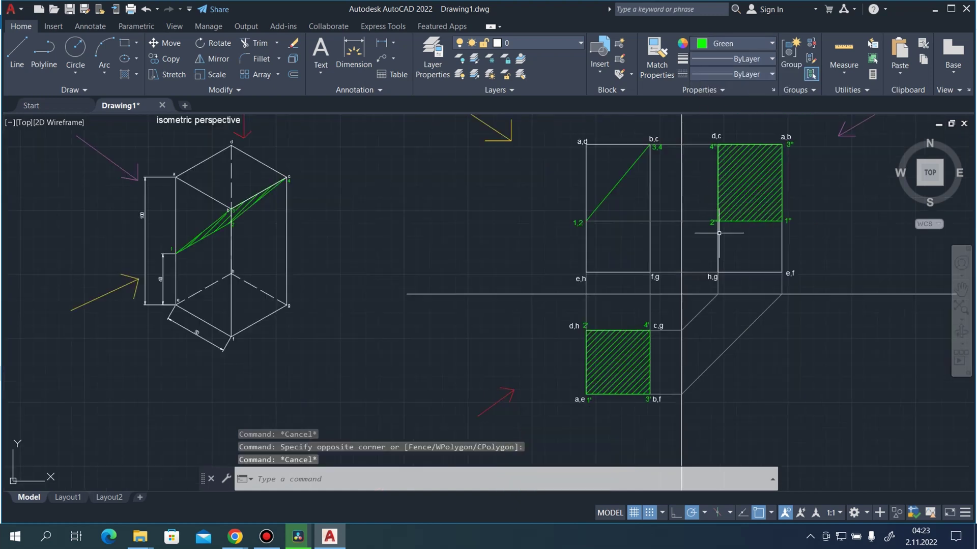
scroll(519, 285, down, 2)
scroll(598, 274, up, 2)
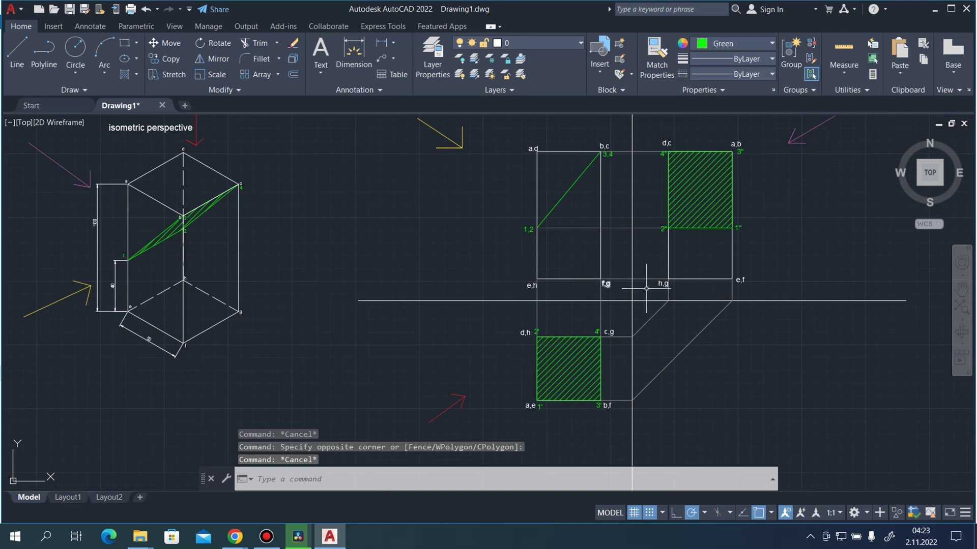
scroll(672, 291, down, 2)
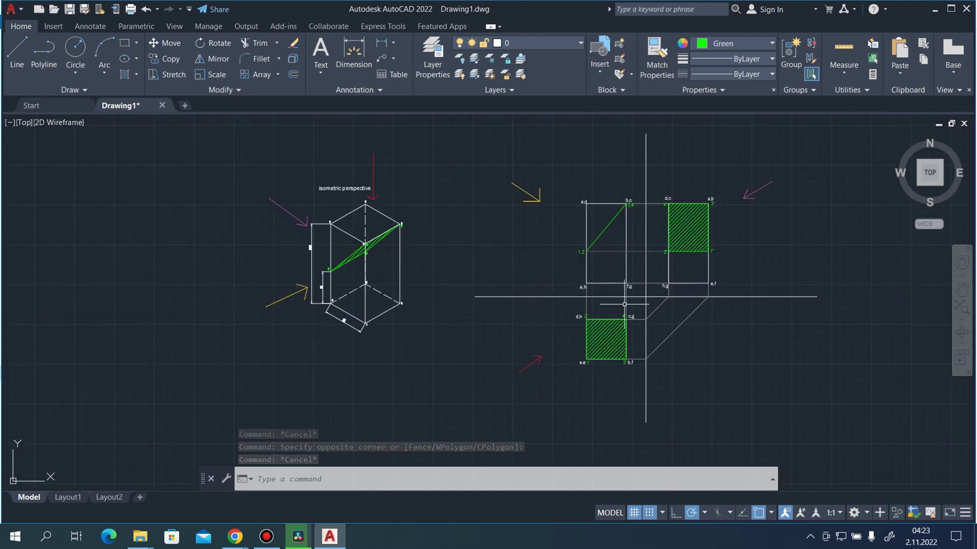
scroll(625, 305, up, 2)
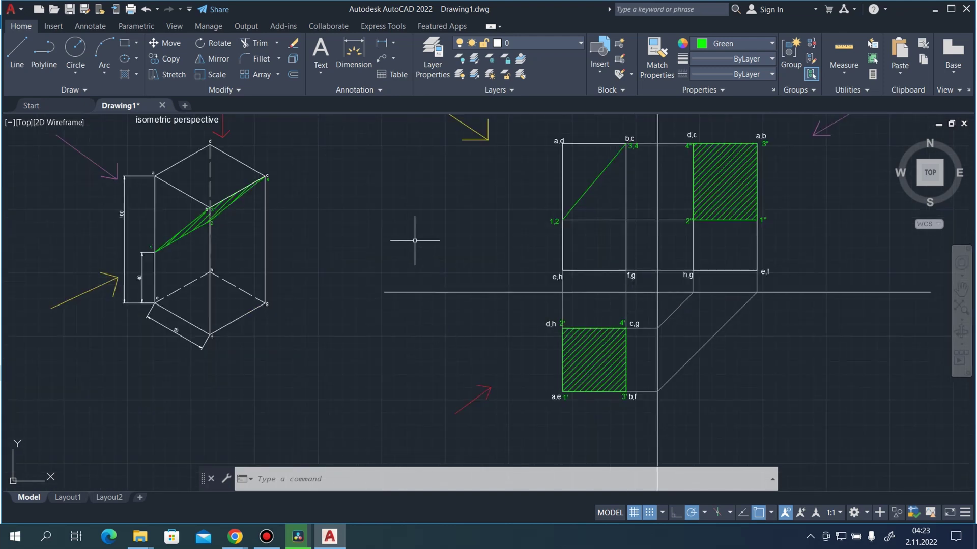
drag(454, 230, 459, 239)
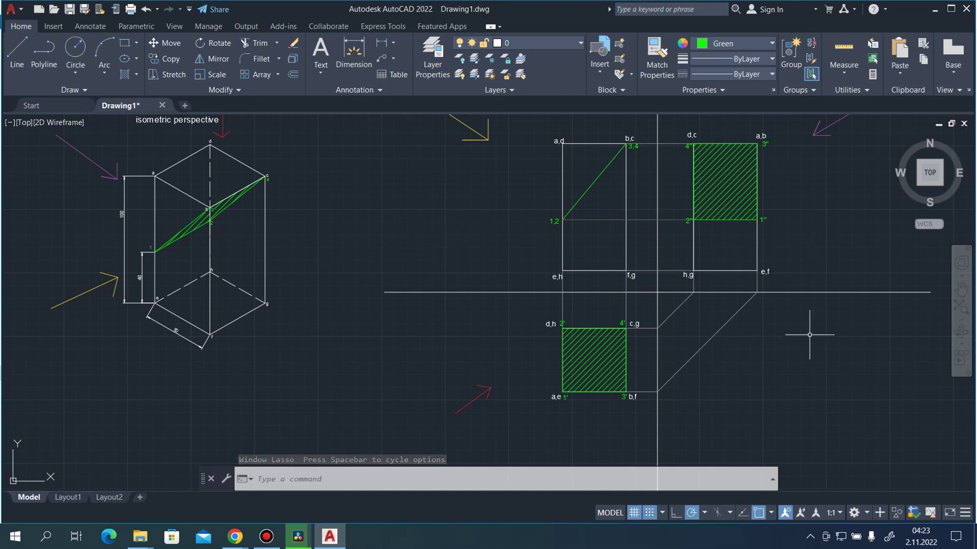
scroll(808, 335, down, 2)
scroll(606, 300, up, 2)
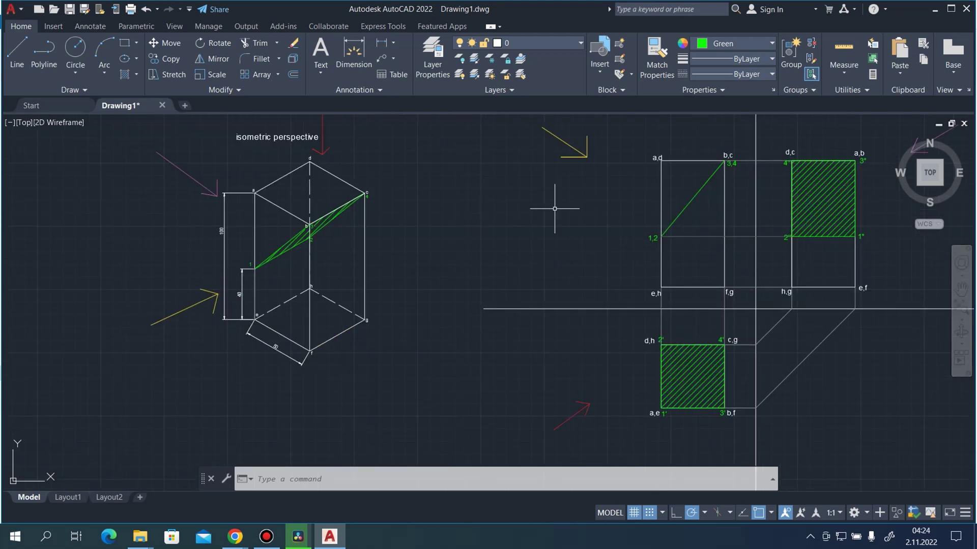
scroll(554, 209, down, 2)
scroll(739, 218, up, 2)
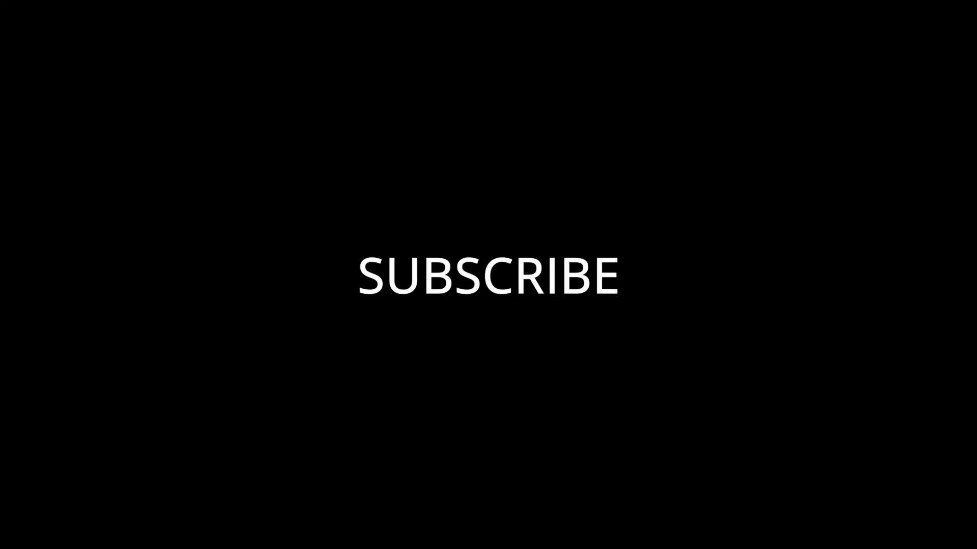